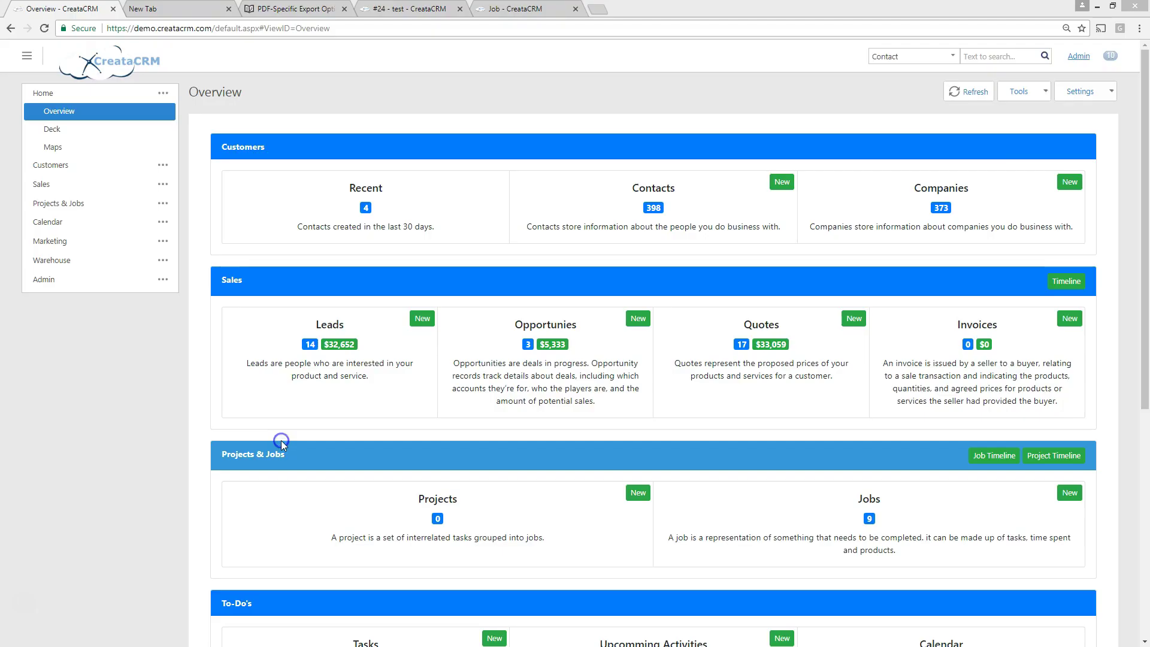
Expand Admin and then Templates in the sidebar to list Job Template among the template types.
click(1077, 56)
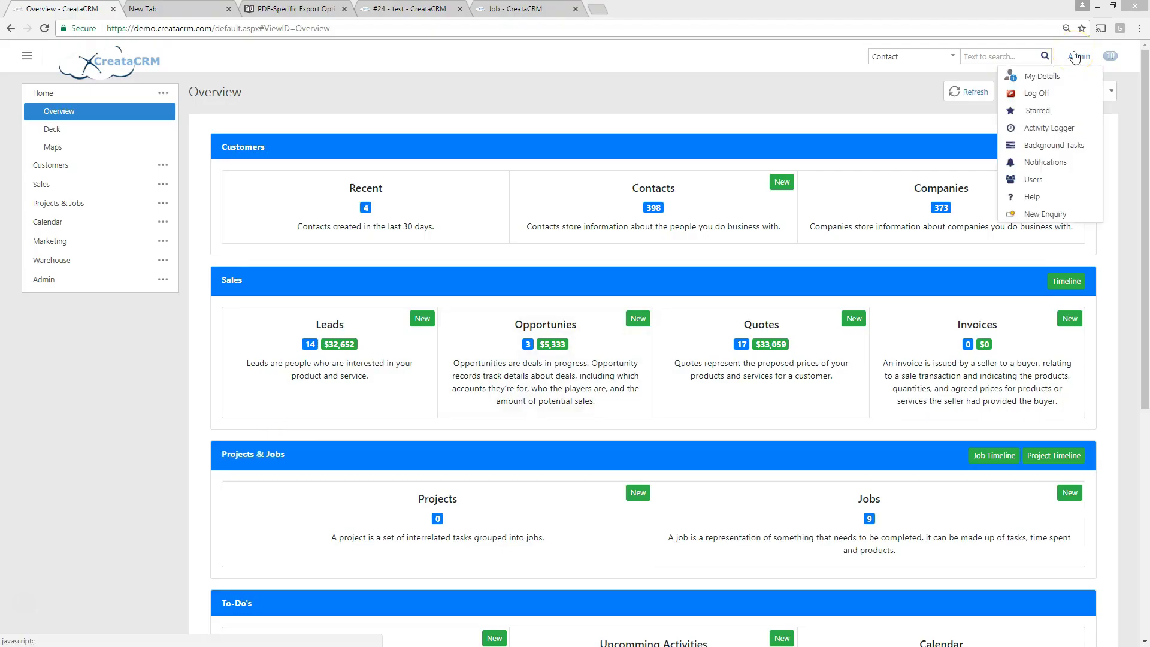
click(727, 78)
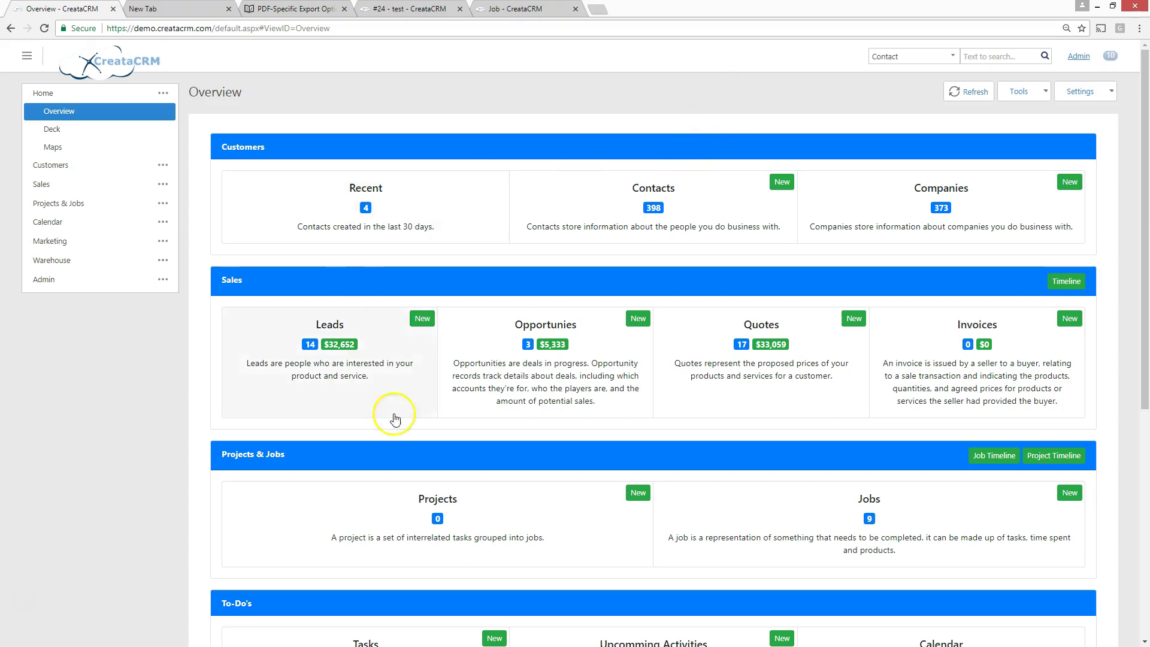
scroll(377, 260, down, 5)
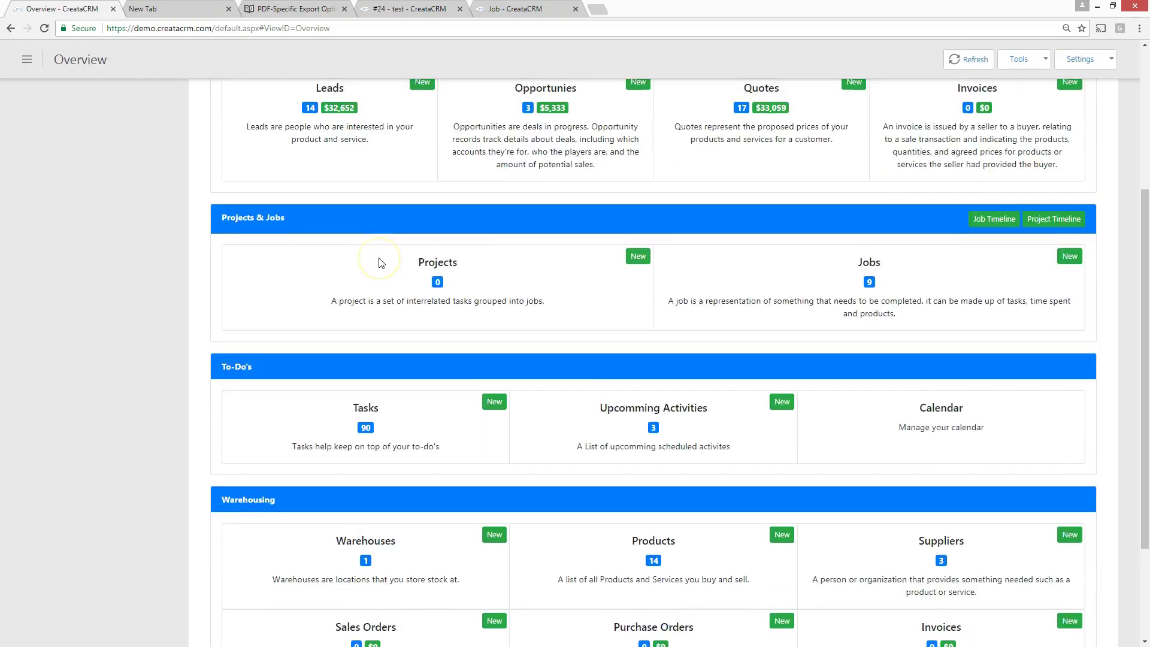
scroll(379, 258, up, 5)
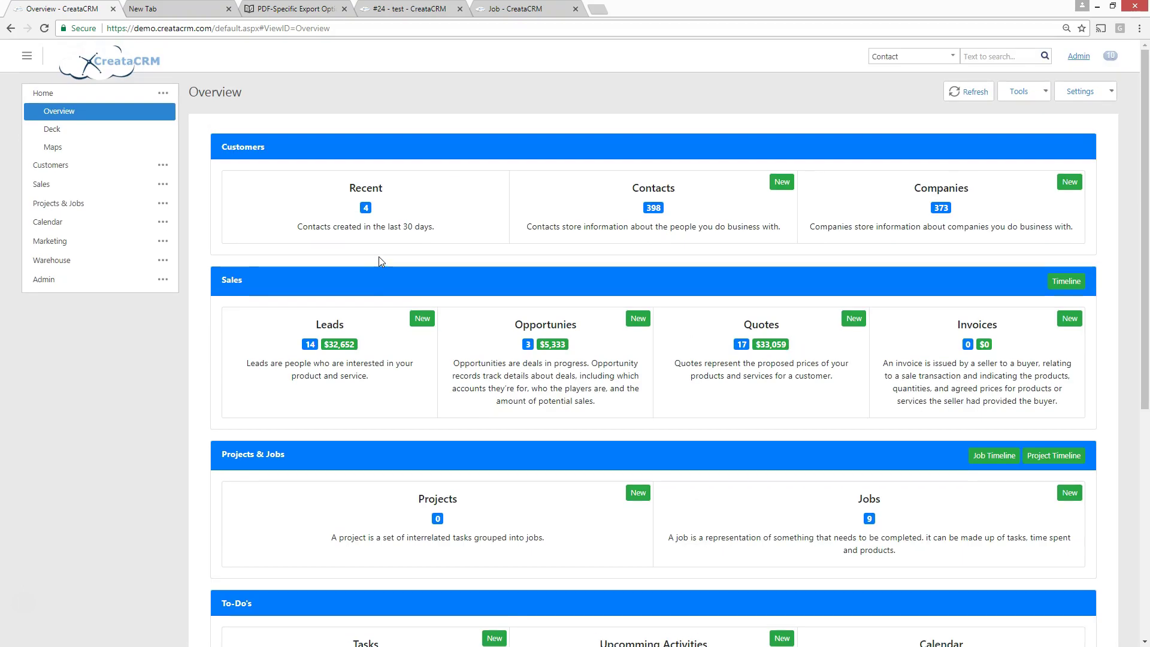
scroll(374, 198, down, 5)
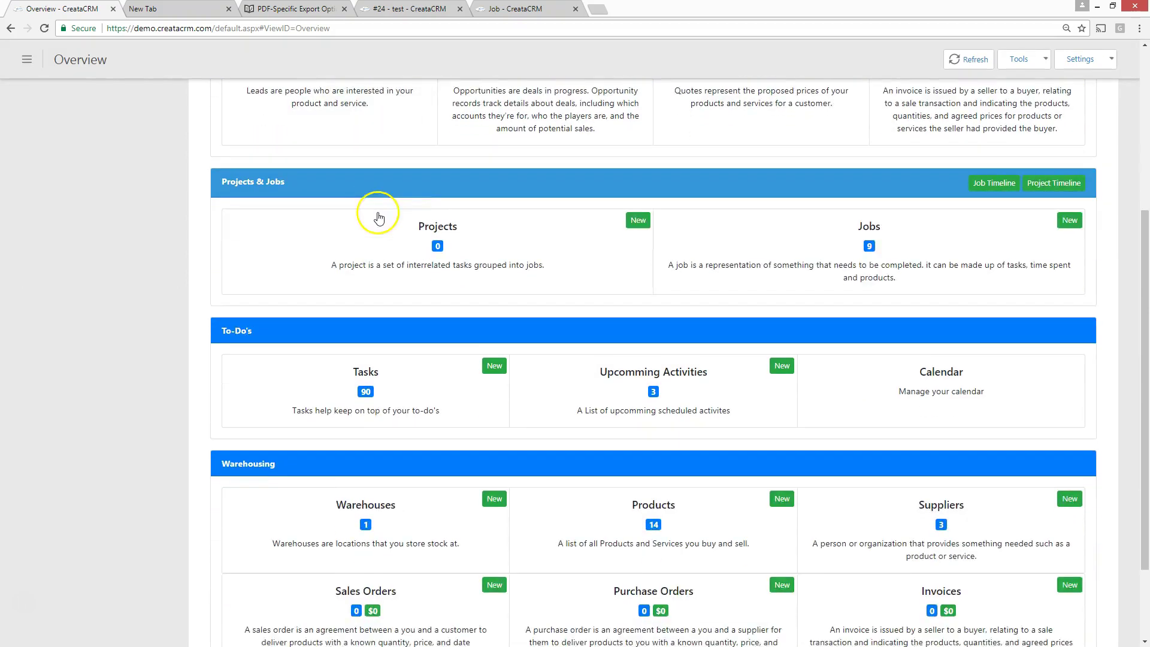
scroll(379, 217, up, 5)
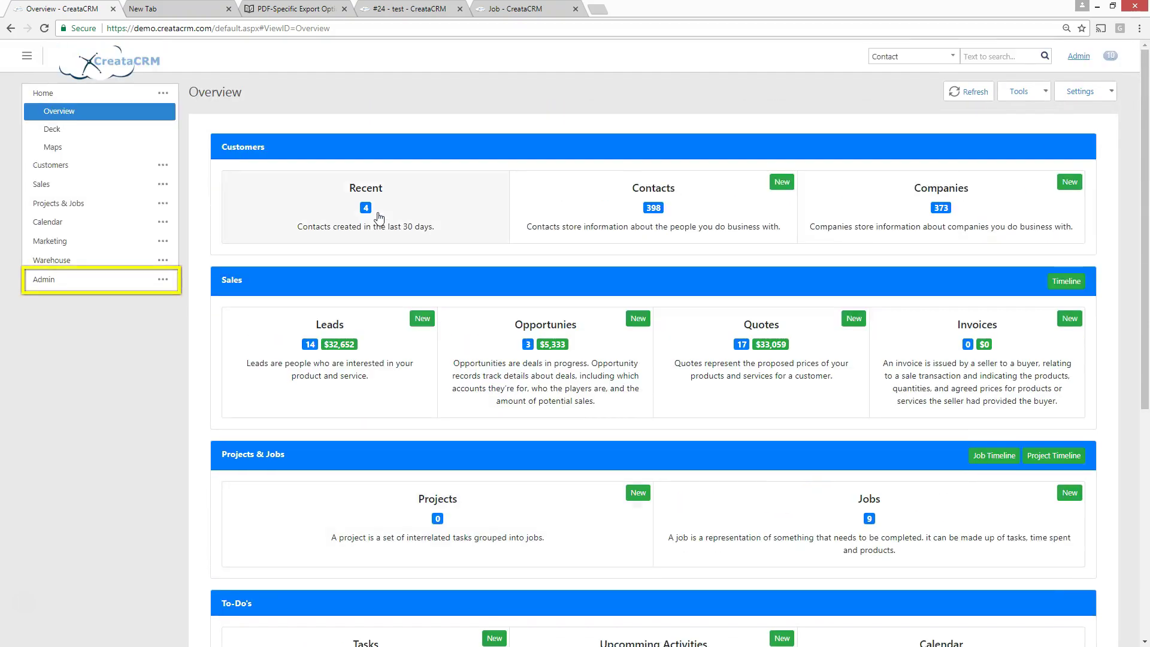
click(234, 268)
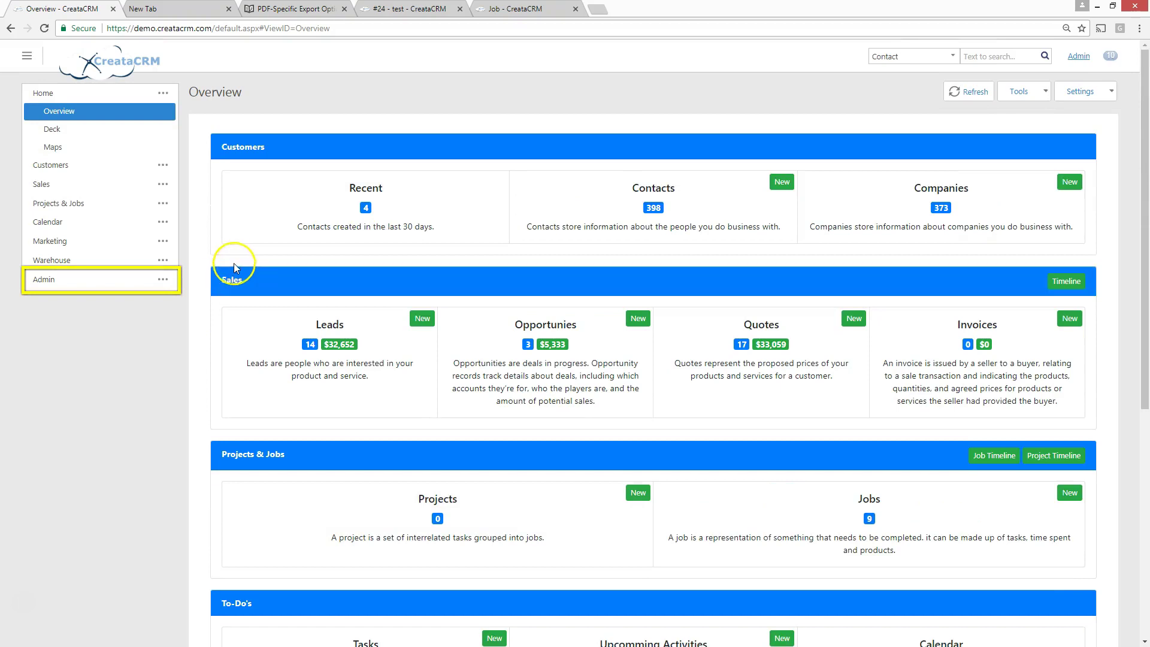
click(167, 279)
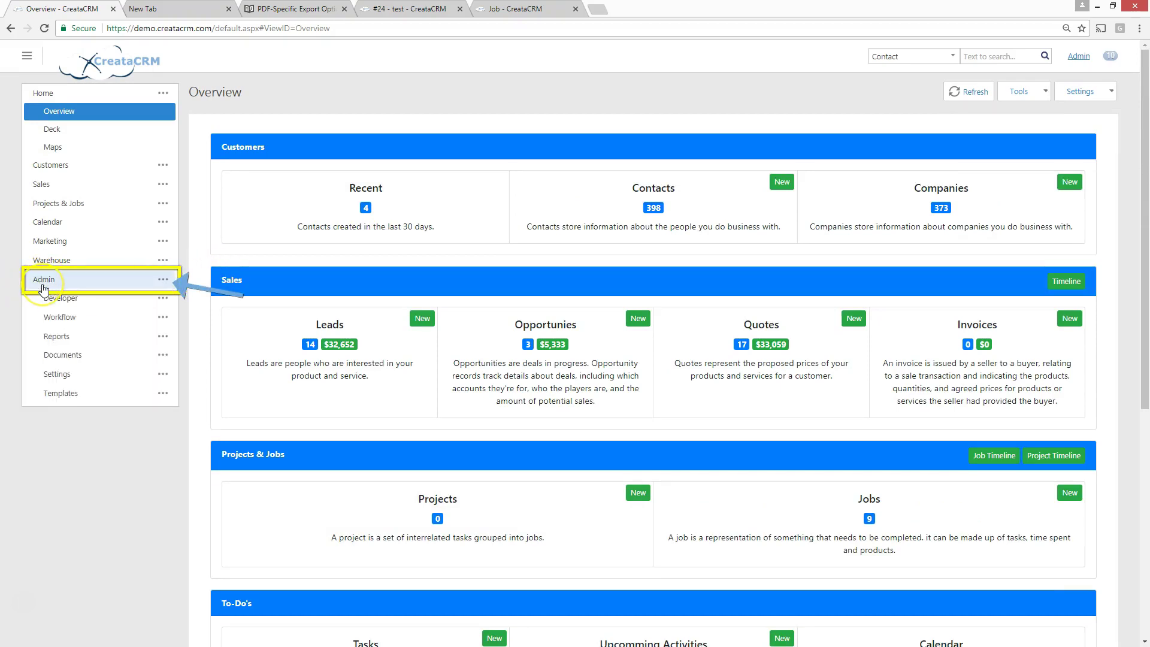
click(157, 393)
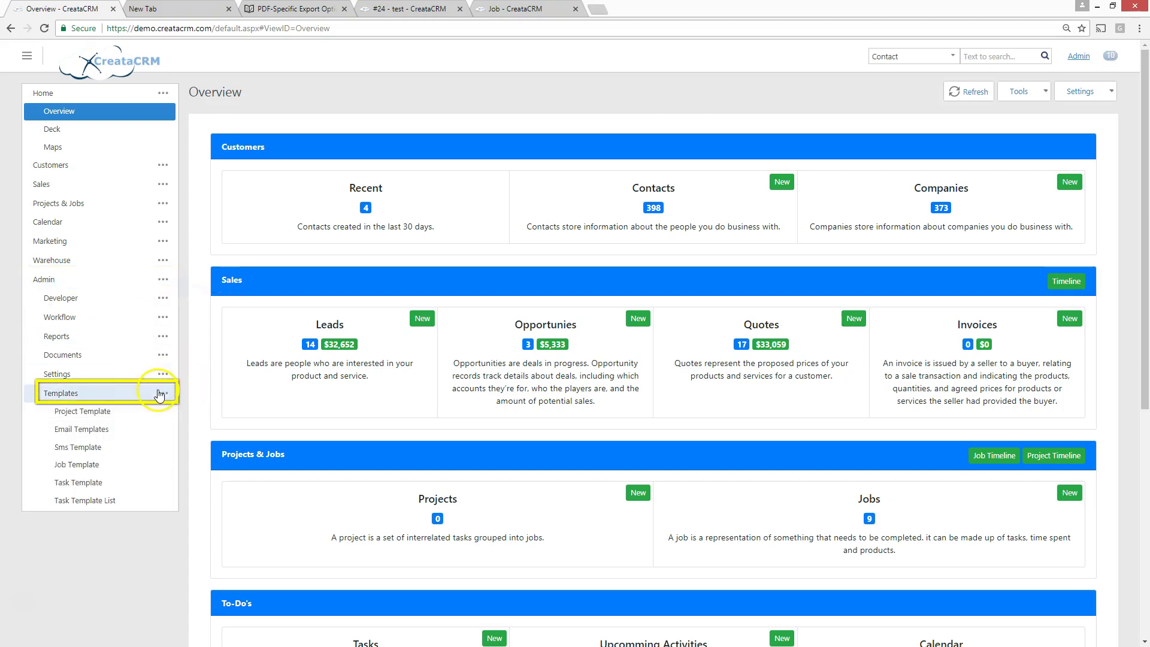
Open the Month End Checklist job template from the Job Template list and review it.
click(83, 467)
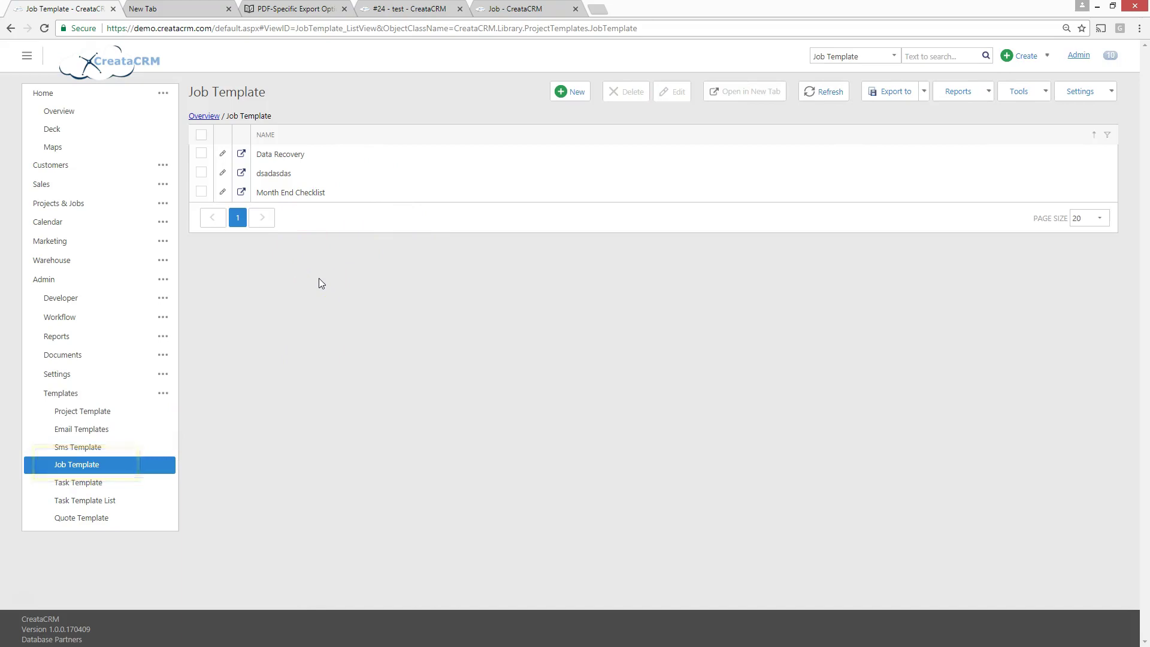
click(317, 194)
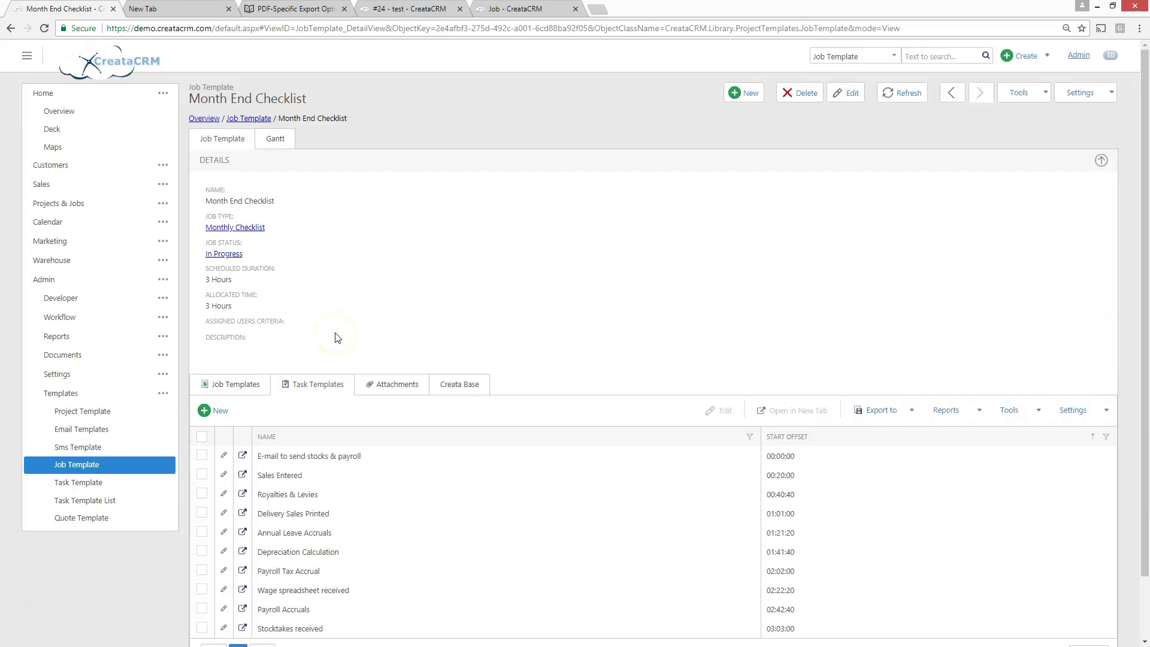
scroll(337, 337, down, 2)
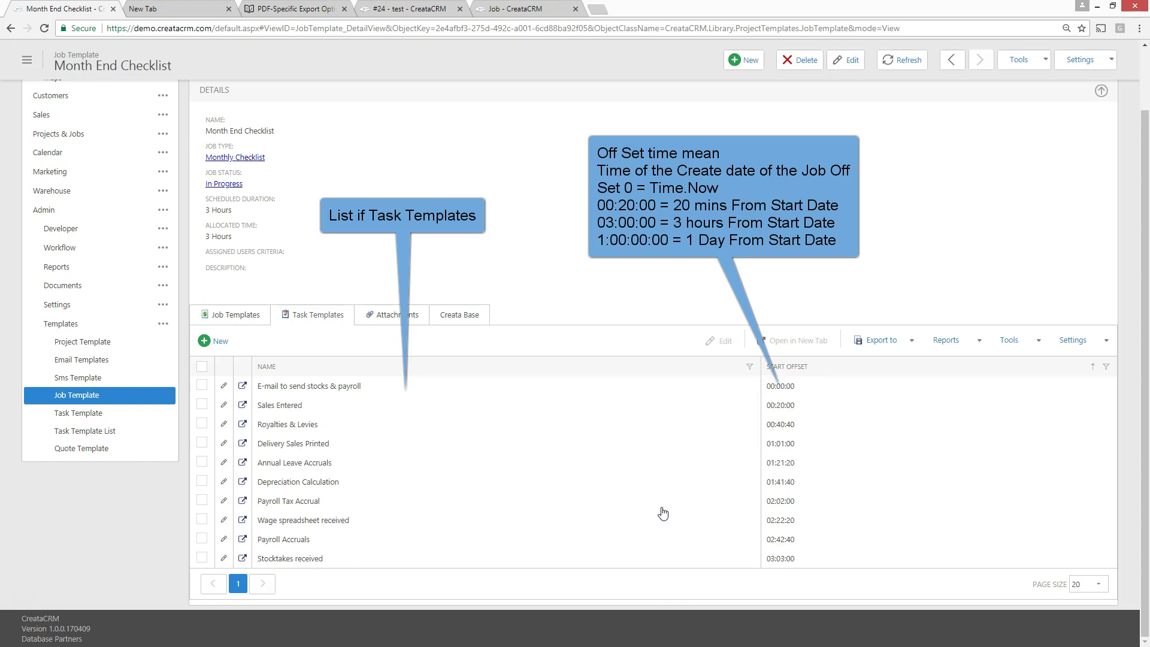
scroll(639, 344, up, 2)
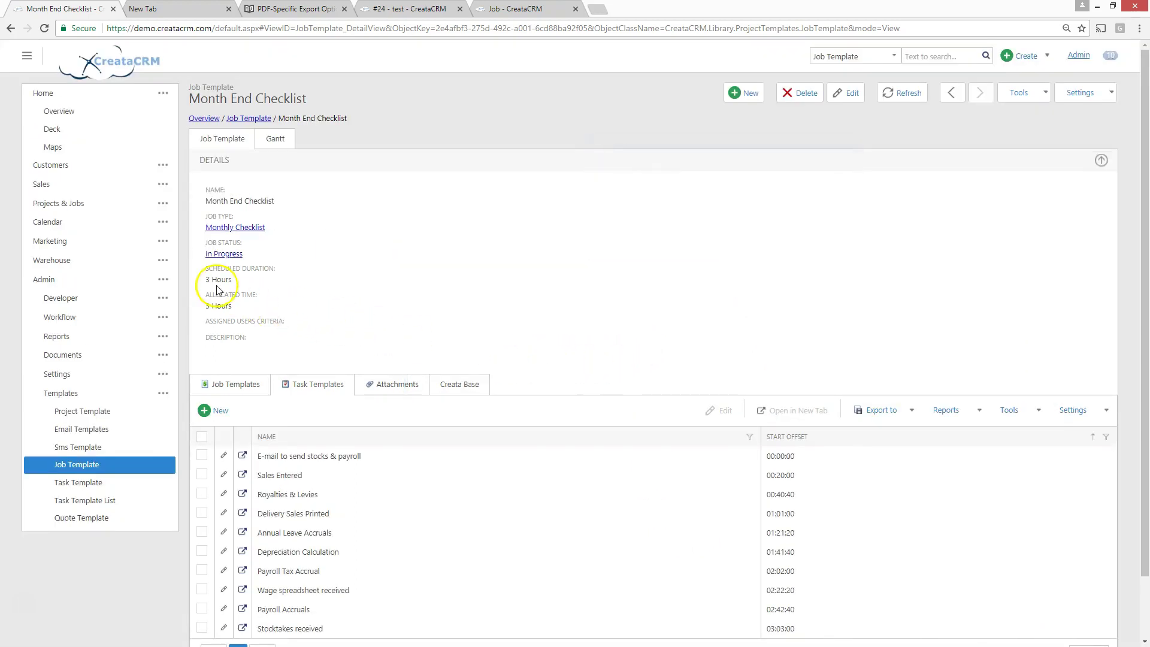
Check its scheduled duration and allocated time values, then switch to the Gantt view.
drag(206, 268, 234, 279)
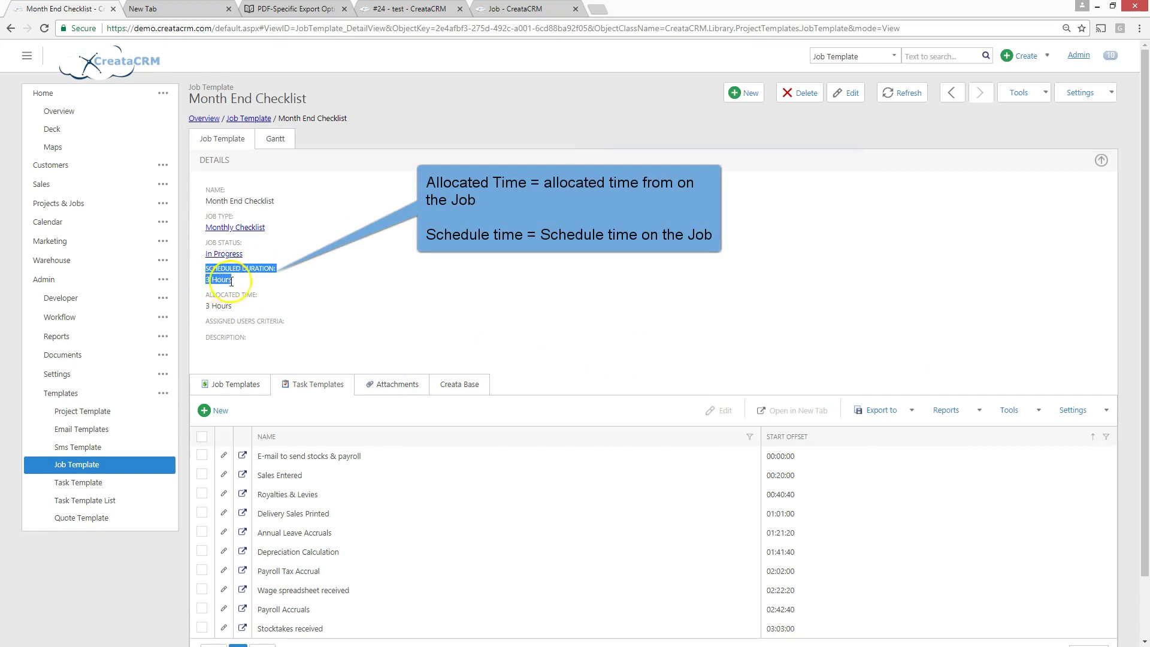
click(196, 312)
drag(235, 288, 243, 308)
click(367, 284)
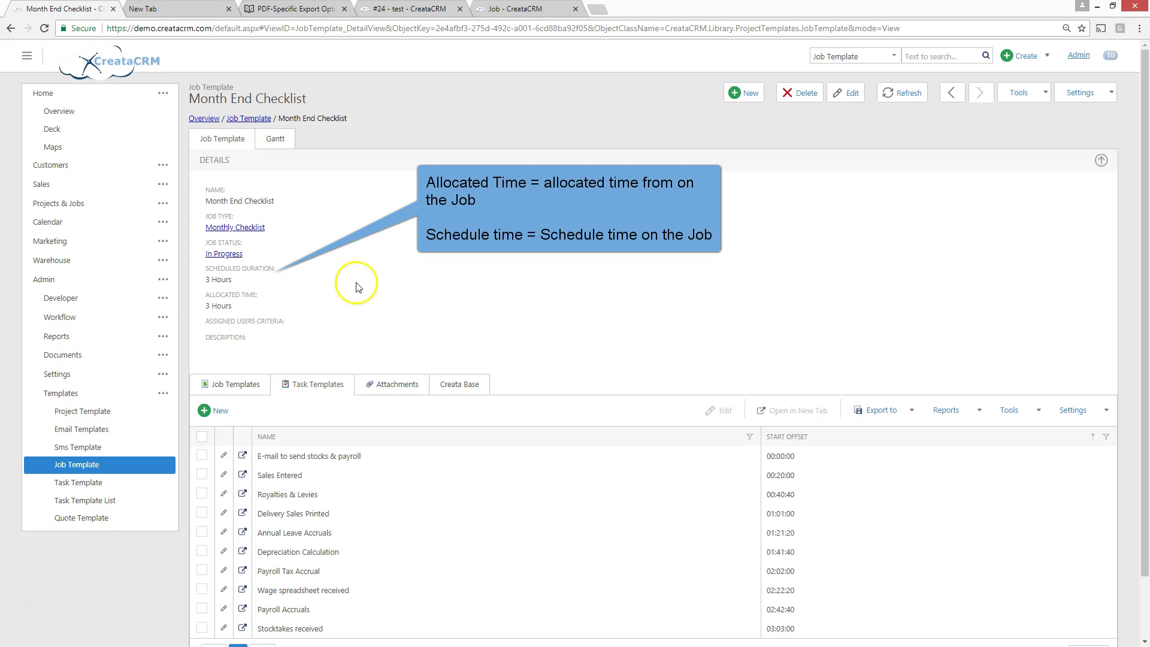
click(279, 143)
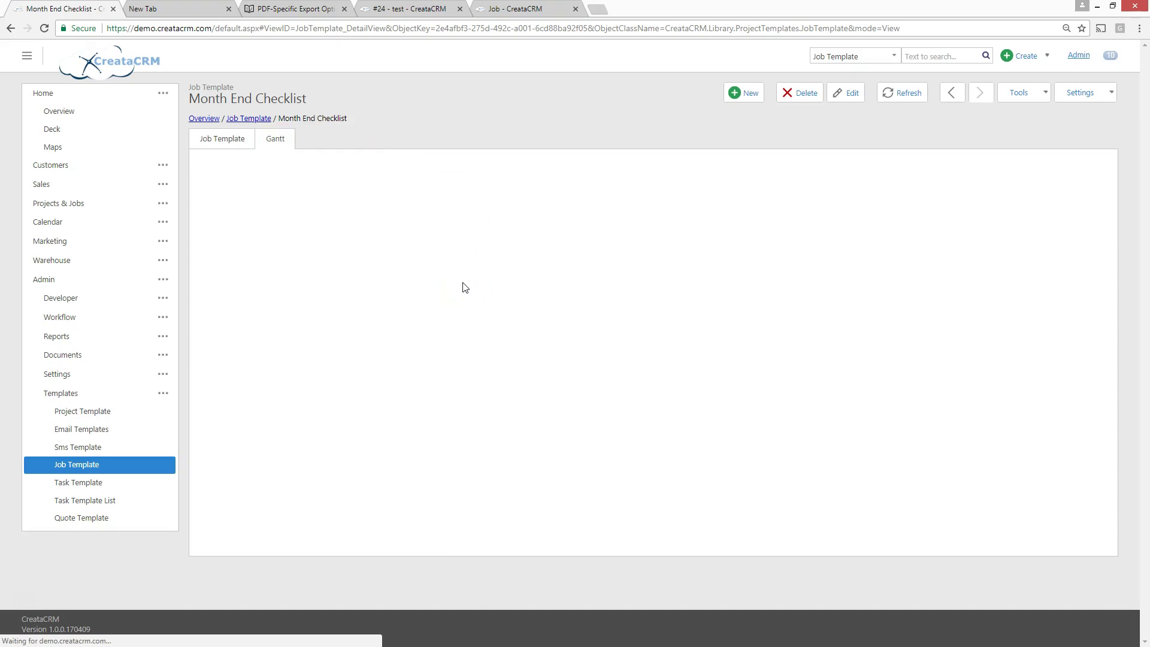
Switch the Gantt timeline to the hourly Day scale and select the Sales Entered task.
click(118, 551)
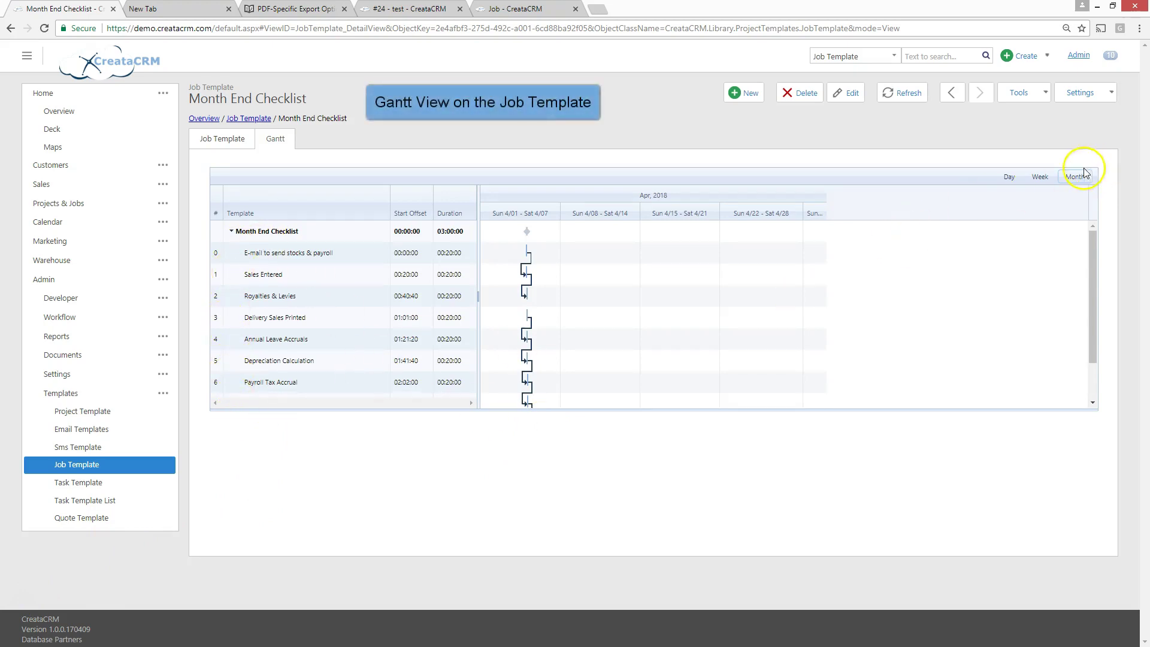
click(1009, 177)
click(1019, 179)
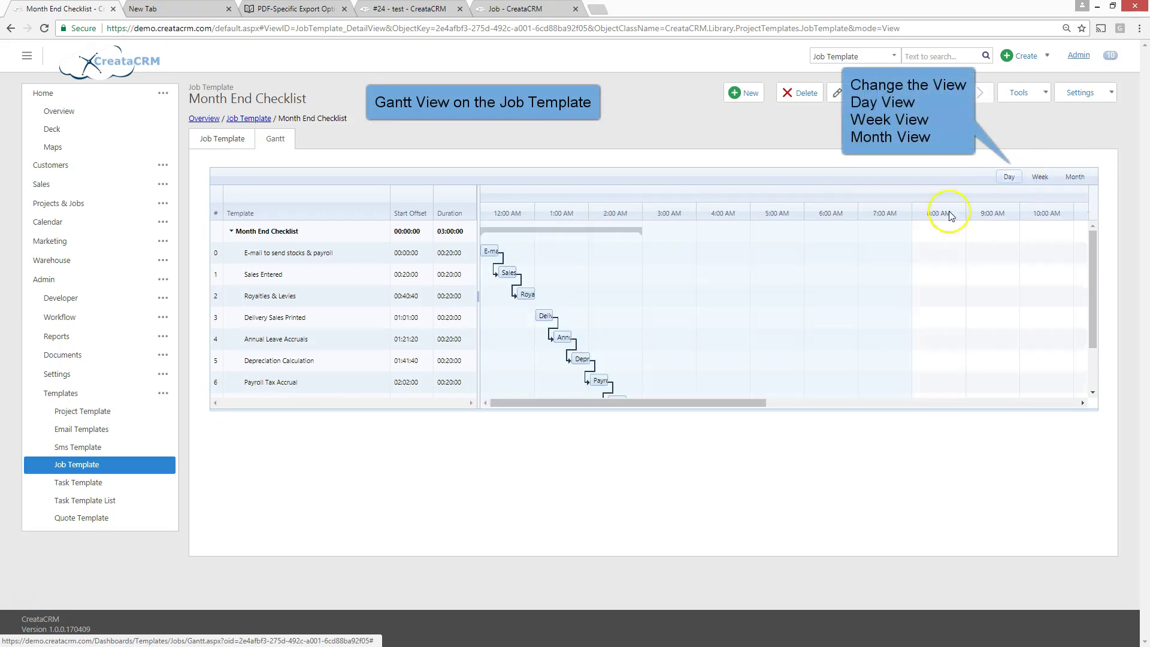
click(407, 227)
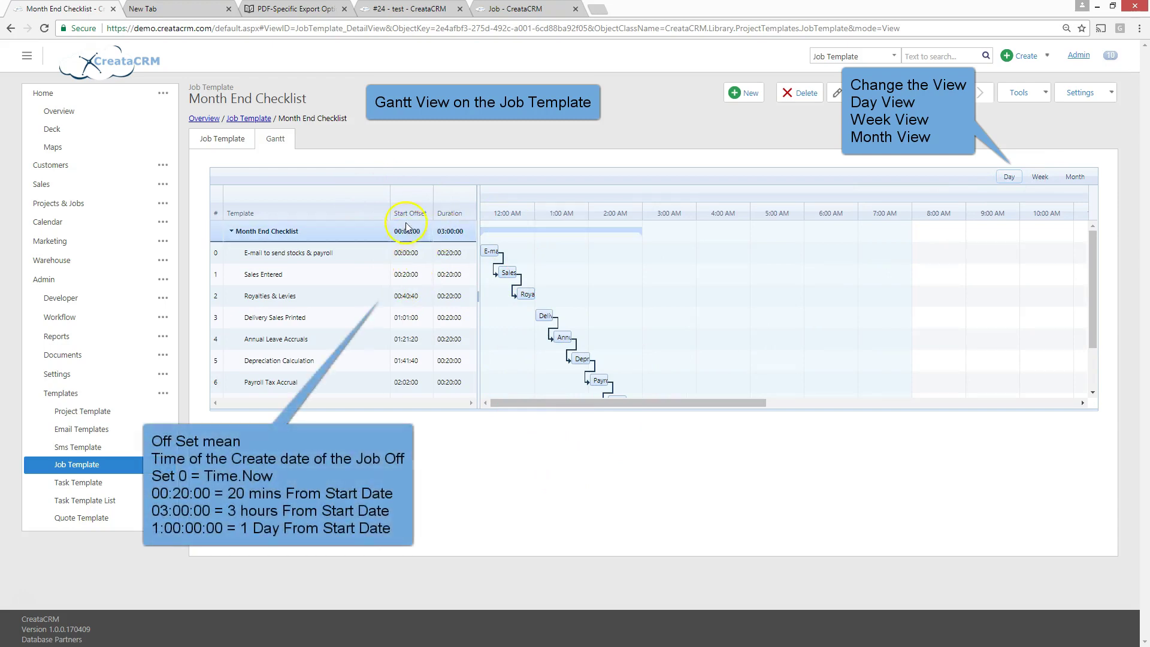
click(409, 275)
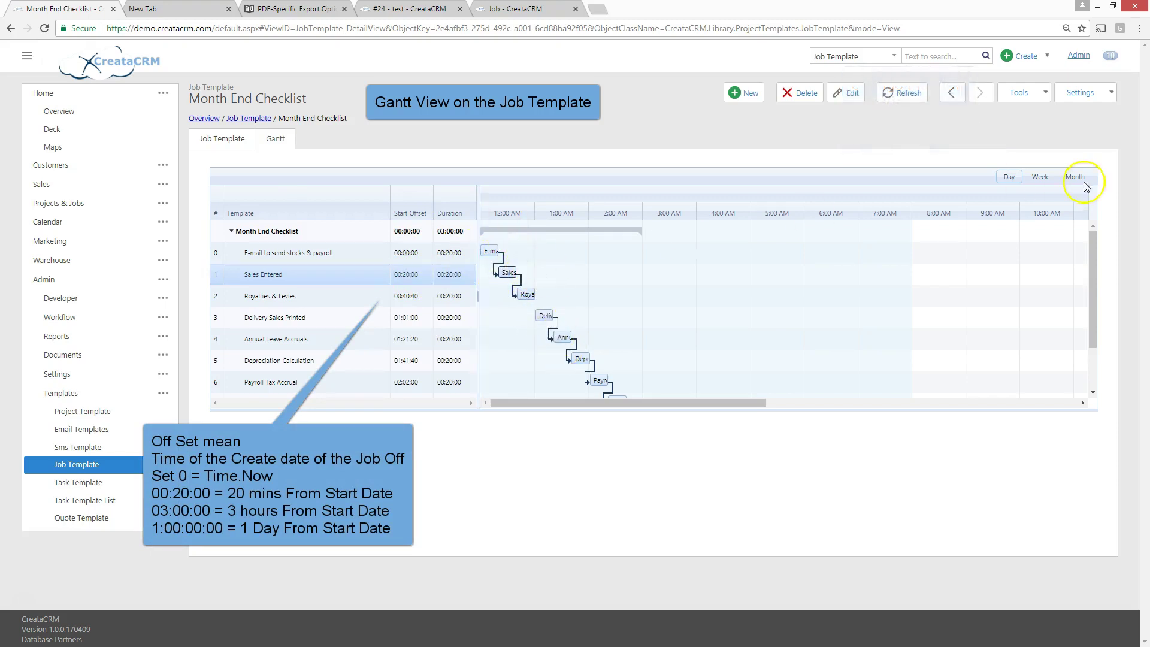
Shift the tasks later: Sales Entered 01:20:00, Delivery Sales Printed 04:01:00, Annual Leave Accruals 06:21:20, Depreciation Calculation, Payroll Tax Accrual 08:02:00.
drag(520, 402, 337, 392)
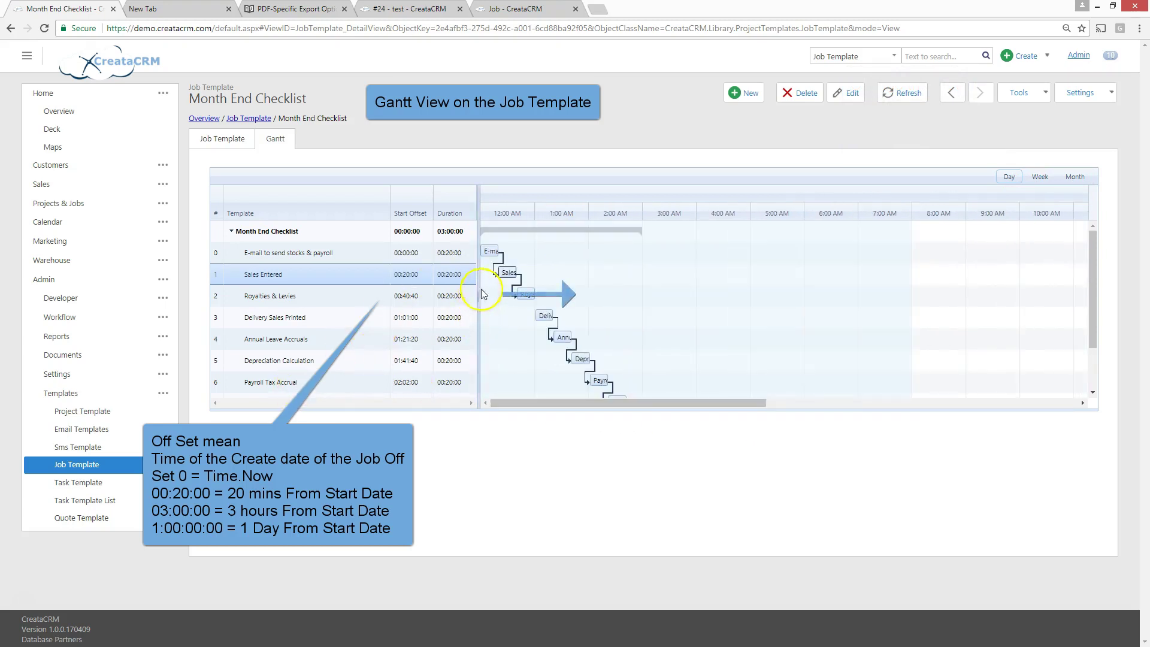
drag(508, 274, 663, 316)
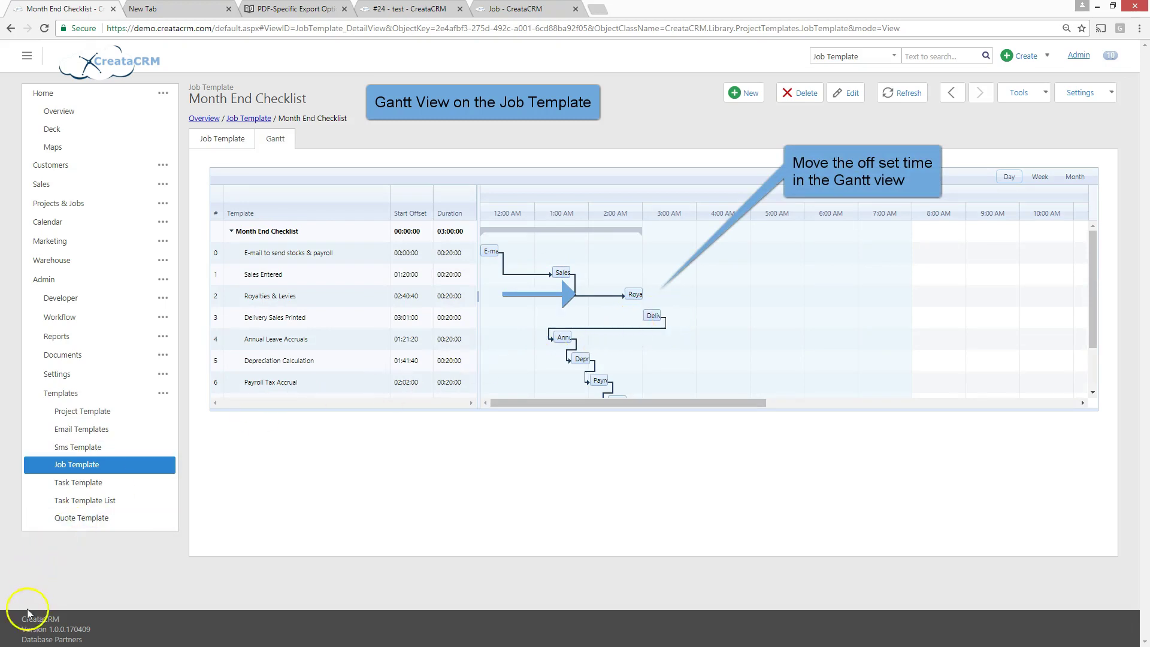
drag(737, 321, 737, 318)
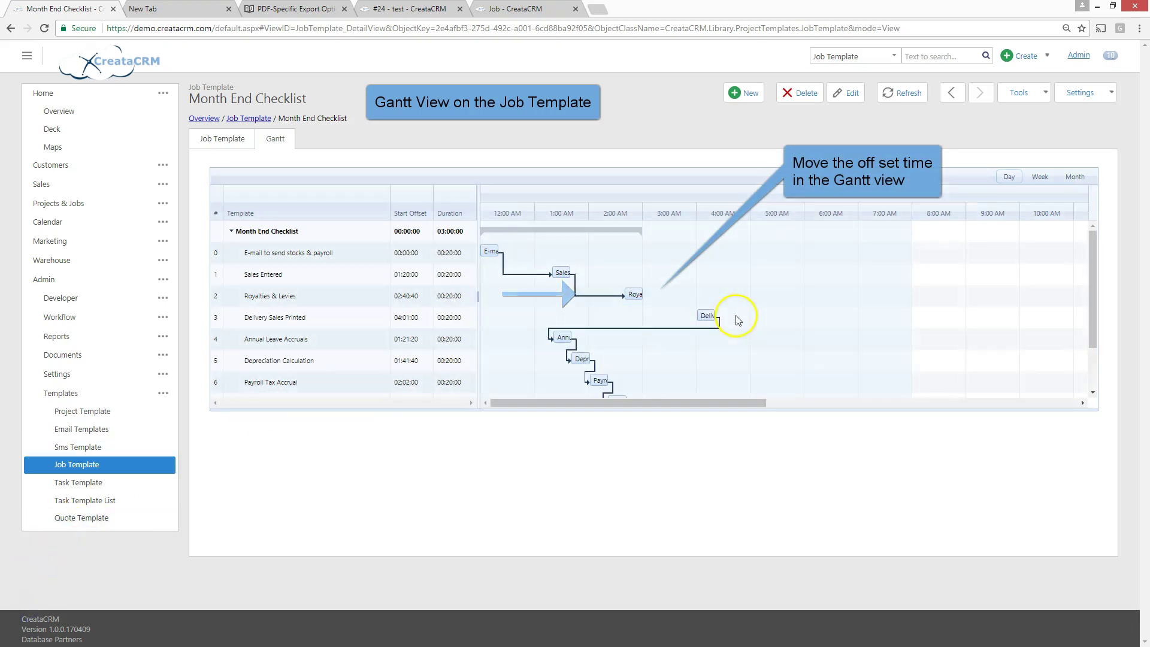
drag(563, 337, 818, 336)
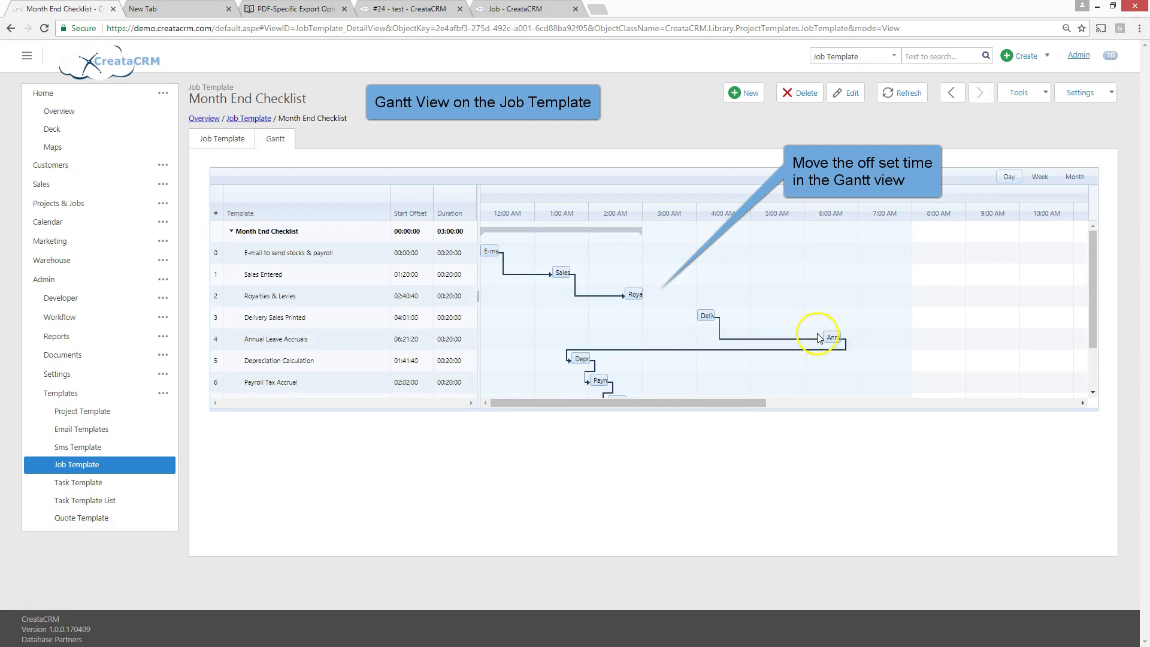
drag(584, 359, 887, 367)
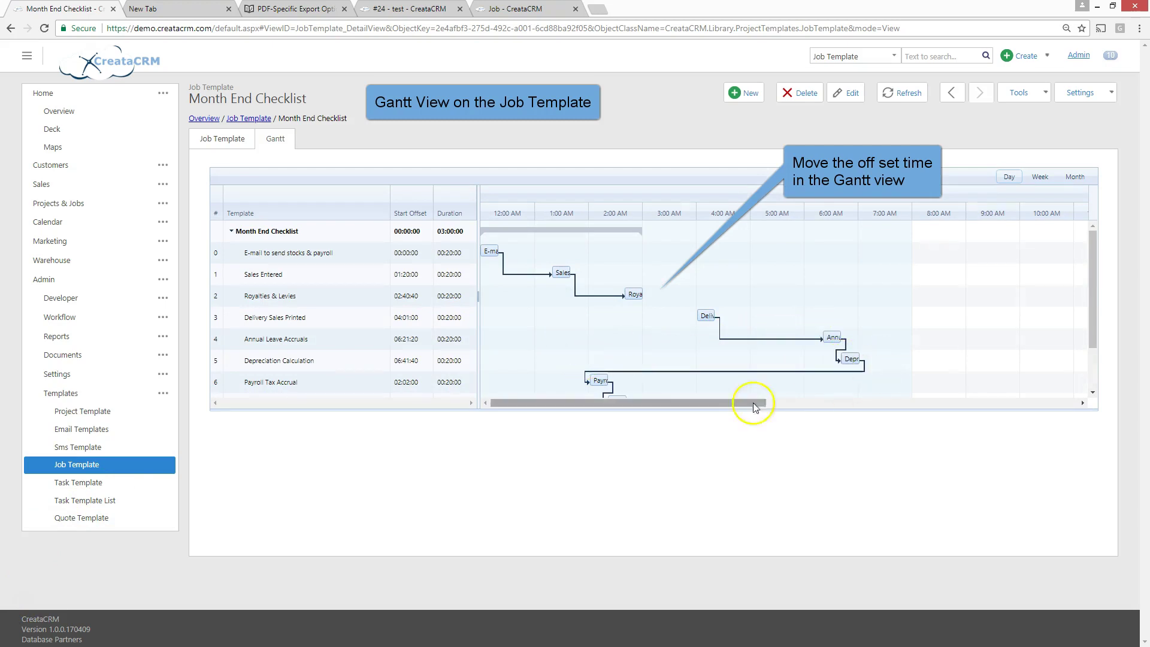
drag(599, 381, 922, 381)
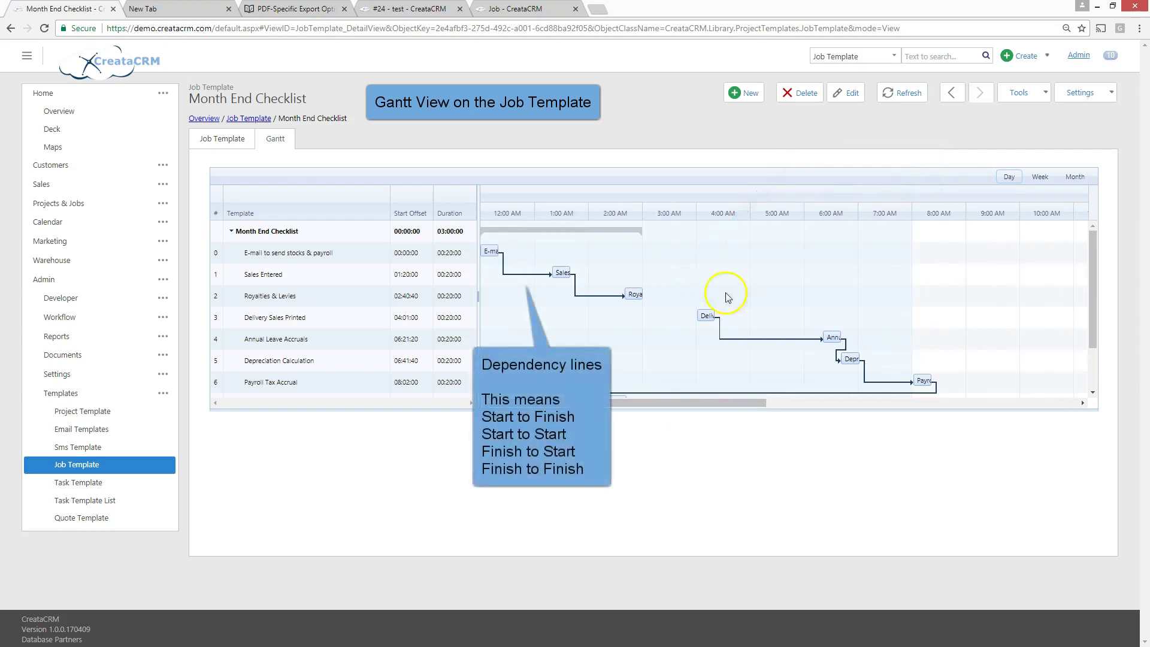
Delete the E-mail–Sales Entered dependency, then link E-mail to Sales Entered and Royalties & Levies.
click(504, 264)
key(Delete)
click(698, 367)
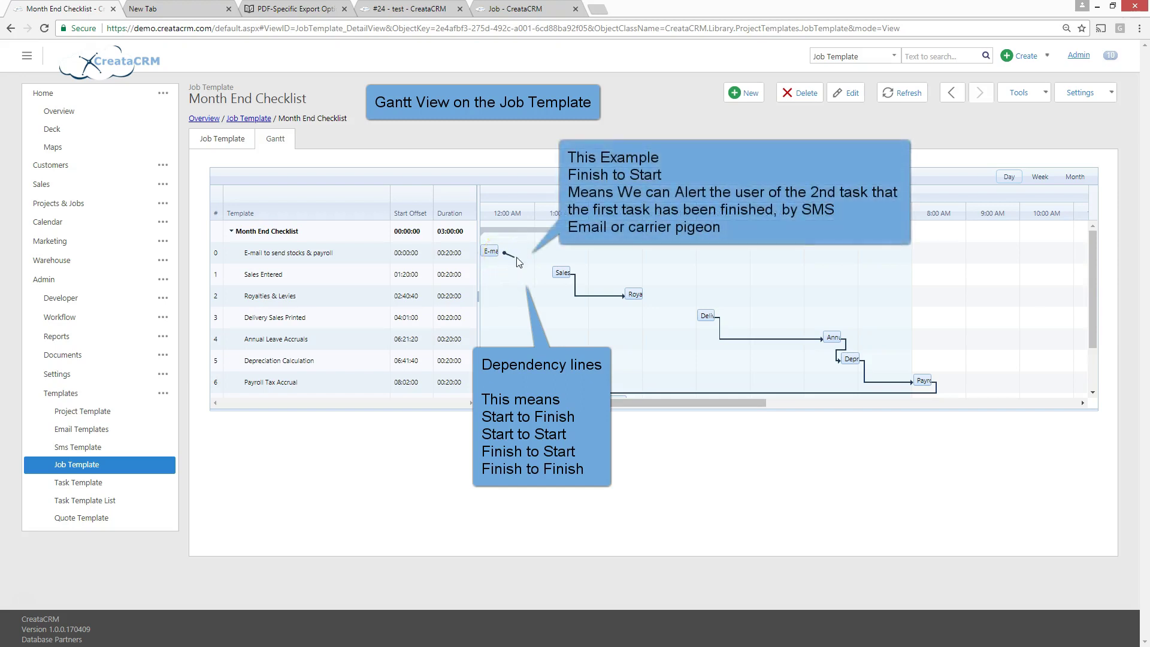
drag(537, 270, 547, 279)
click(489, 250)
drag(505, 256, 621, 299)
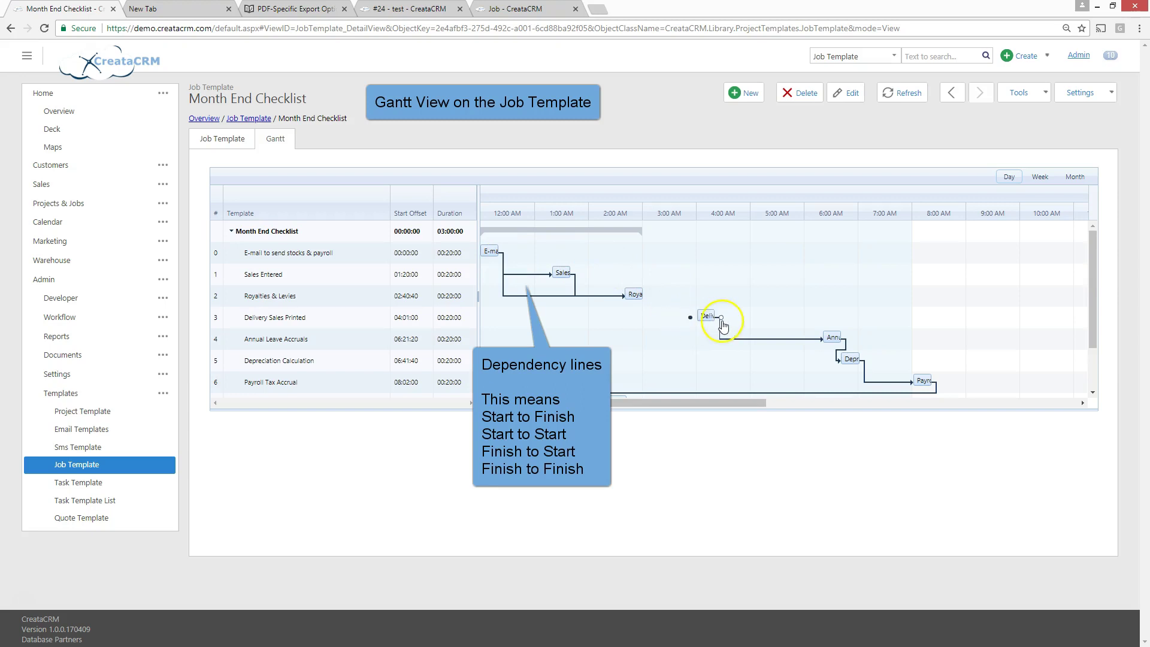
Link from Delivery Sales Printed, then delete the Royalties–Delivery and E-mail–Royalties dependencies.
drag(720, 316, 644, 298)
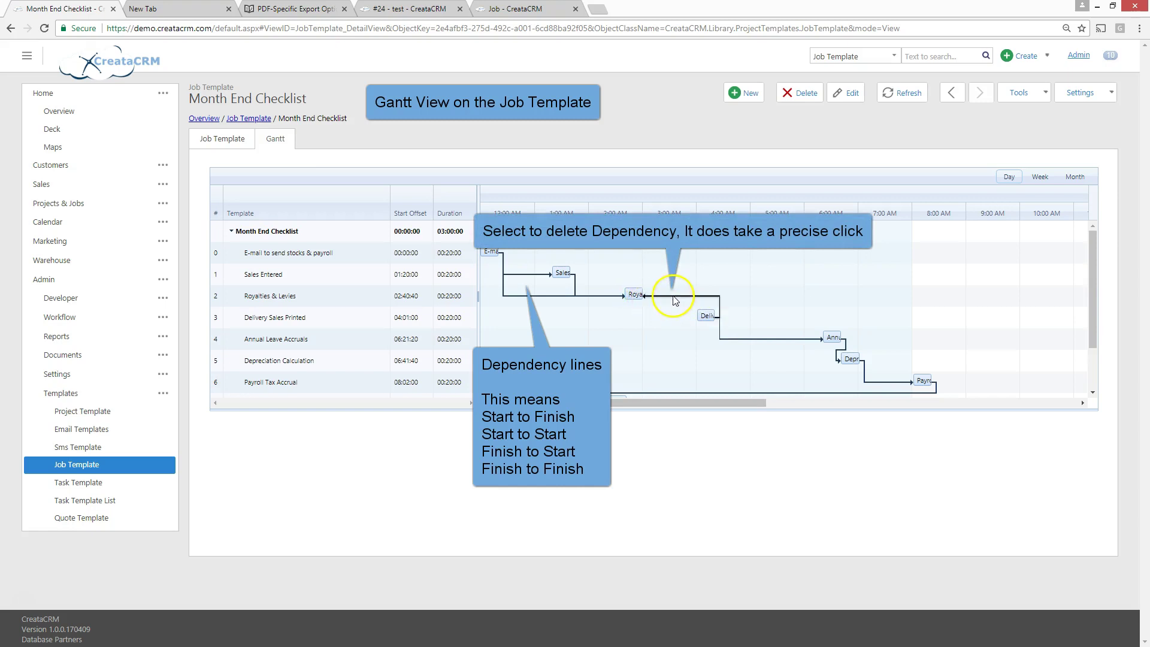
right_click(675, 299)
click(672, 300)
right_click(672, 300)
click(672, 300)
click(695, 296)
key(Delete)
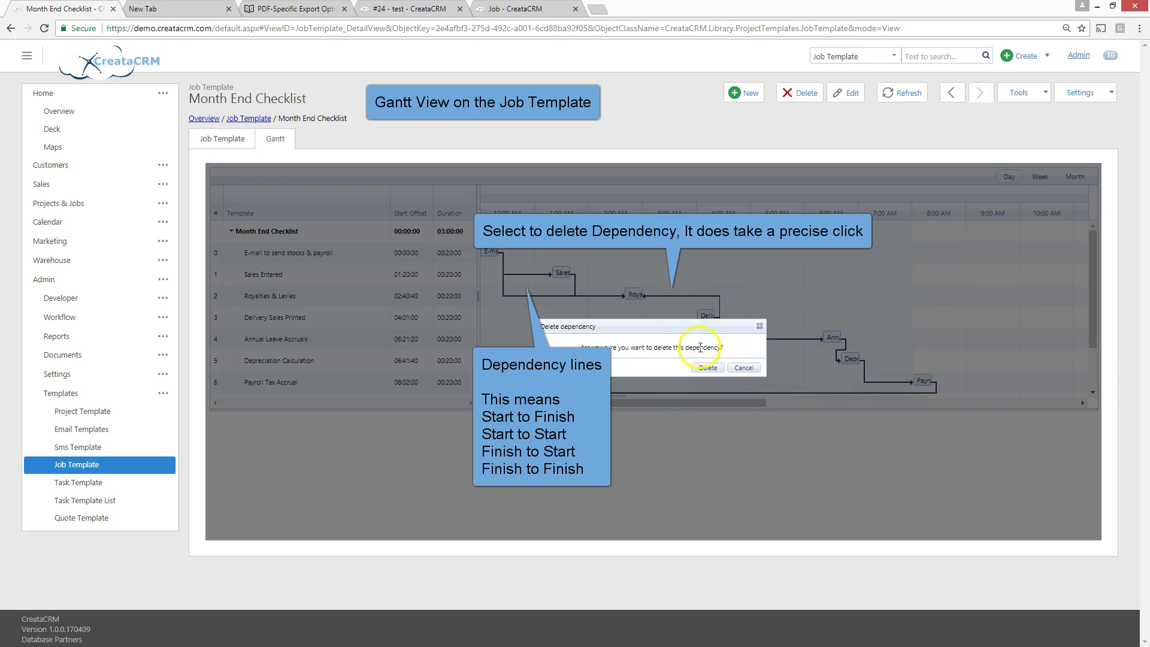
click(707, 368)
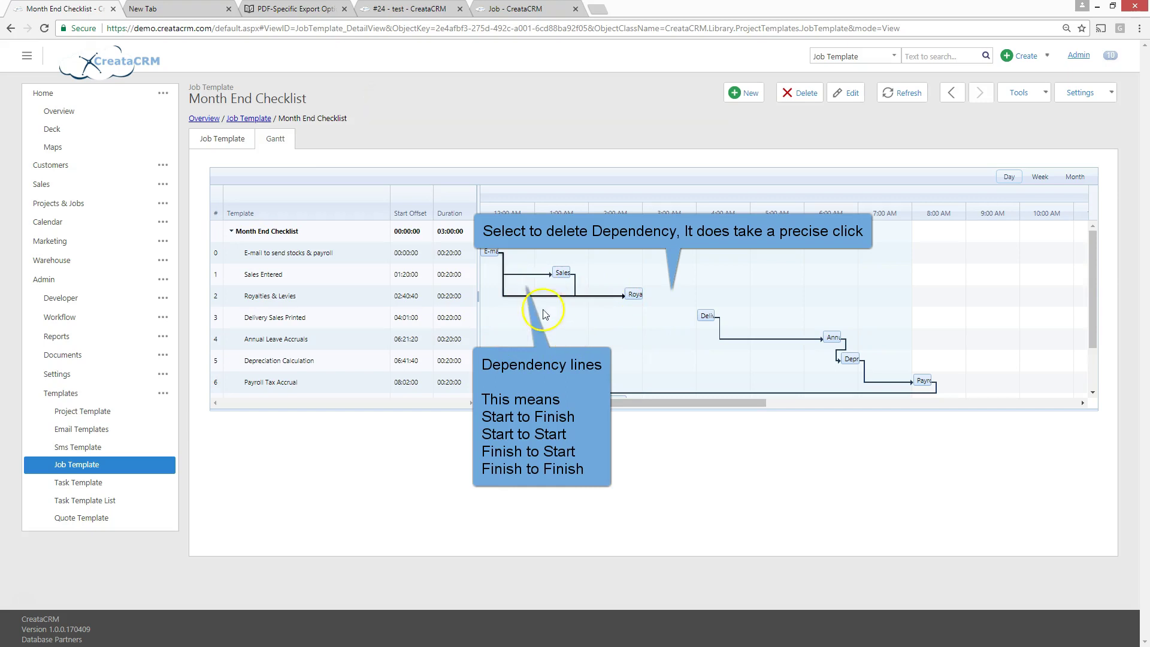
key(Delete)
click(695, 367)
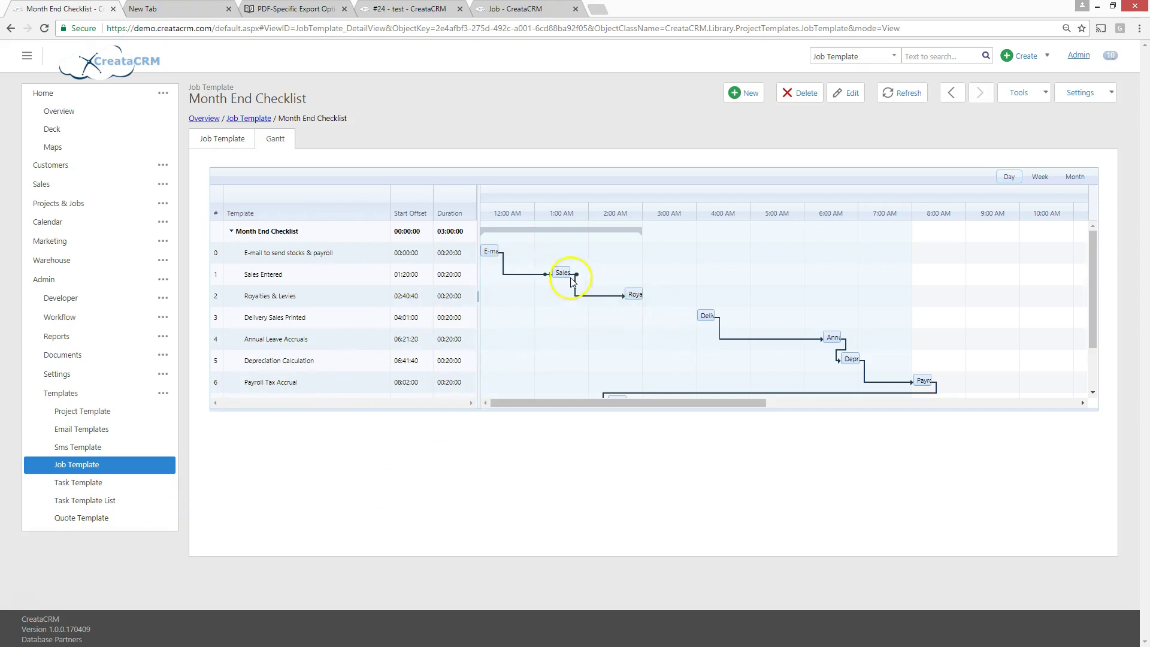
mouse_move(561, 279)
mouse_move(626, 297)
click(275, 383)
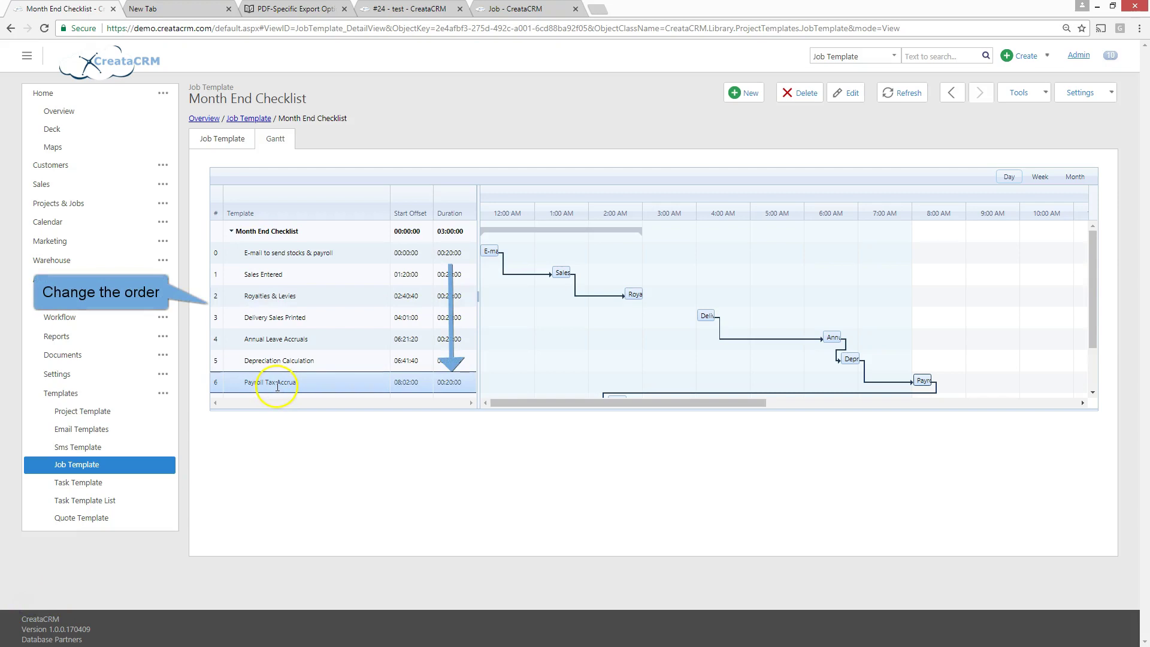
drag(277, 386, 264, 357)
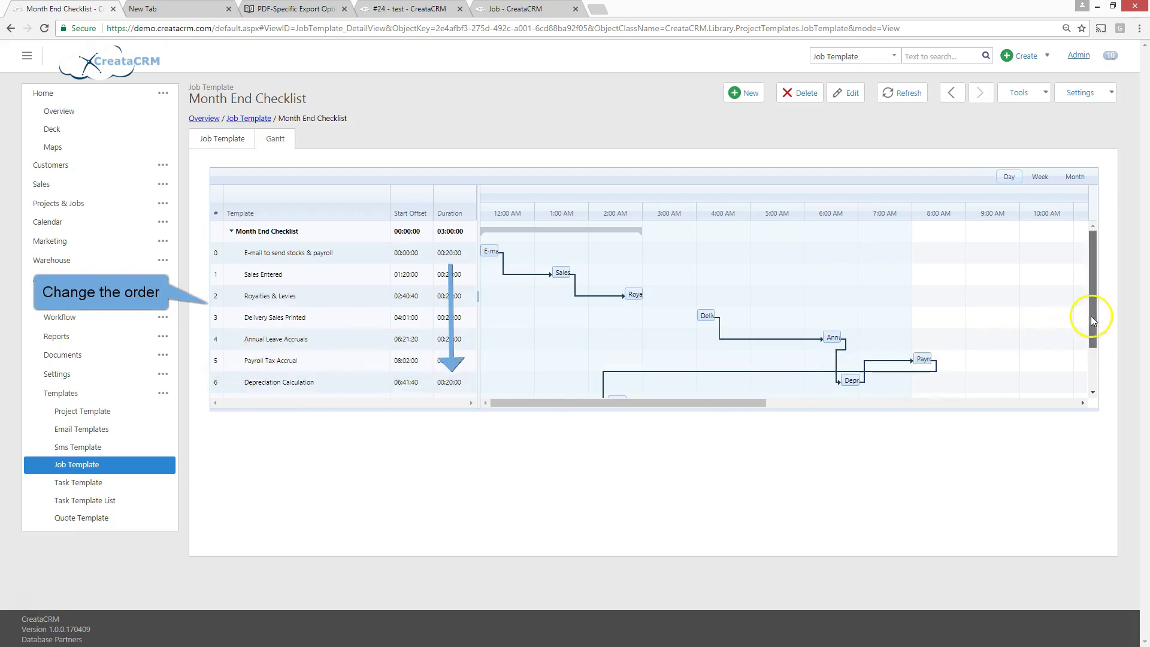
drag(1091, 315, 1088, 359)
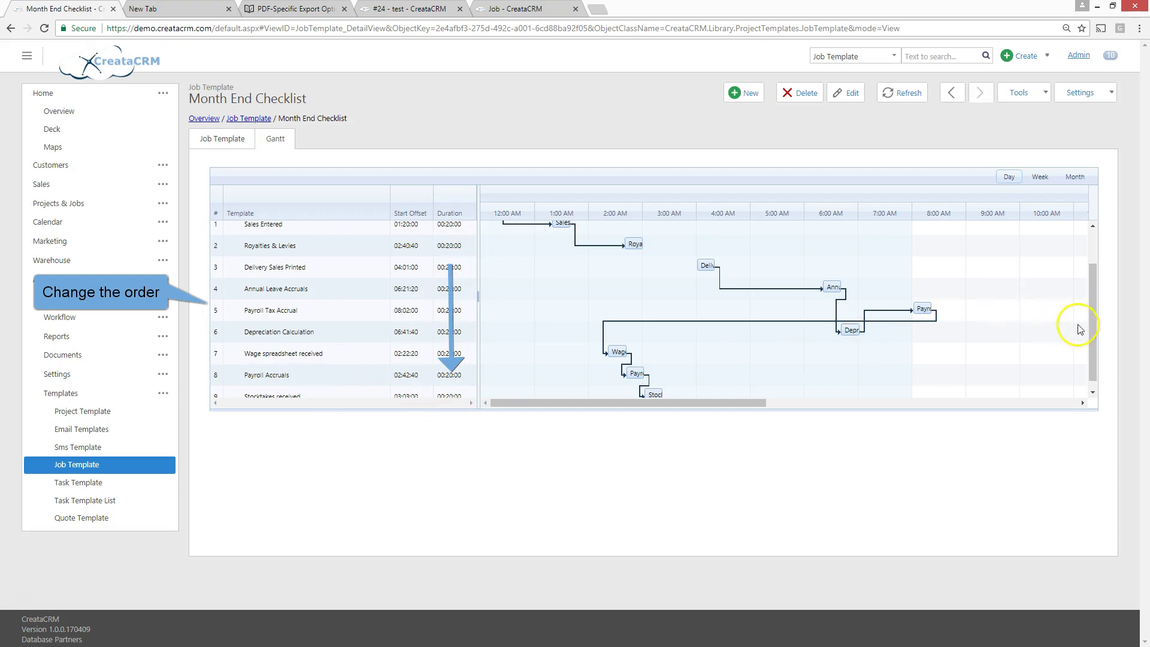
drag(1091, 329, 939, 362)
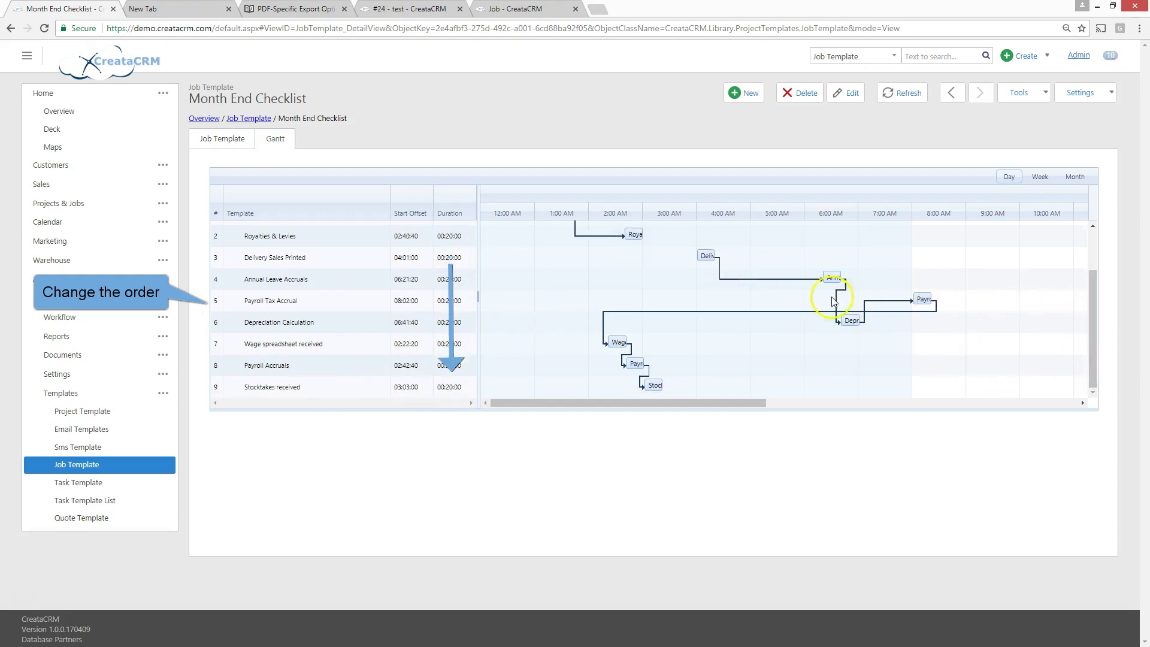
click(277, 363)
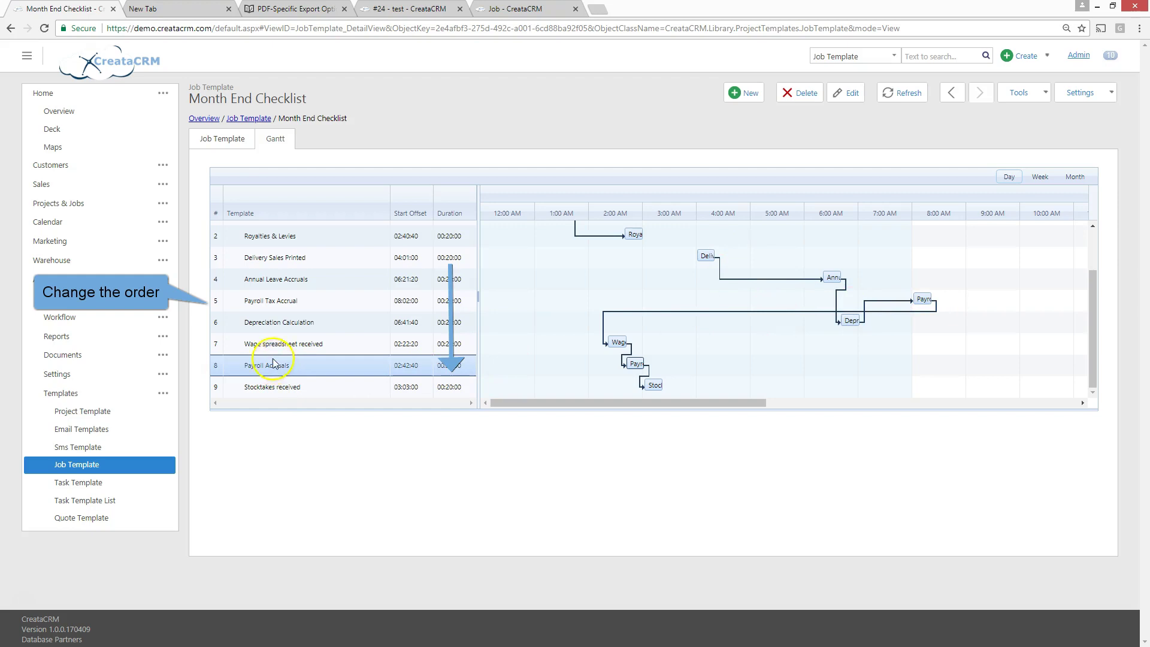
mouse_move(279, 322)
mouse_down()
mouse_move(264, 360)
mouse_move(287, 364)
mouse_move(271, 314)
mouse_move(270, 325)
mouse_up()
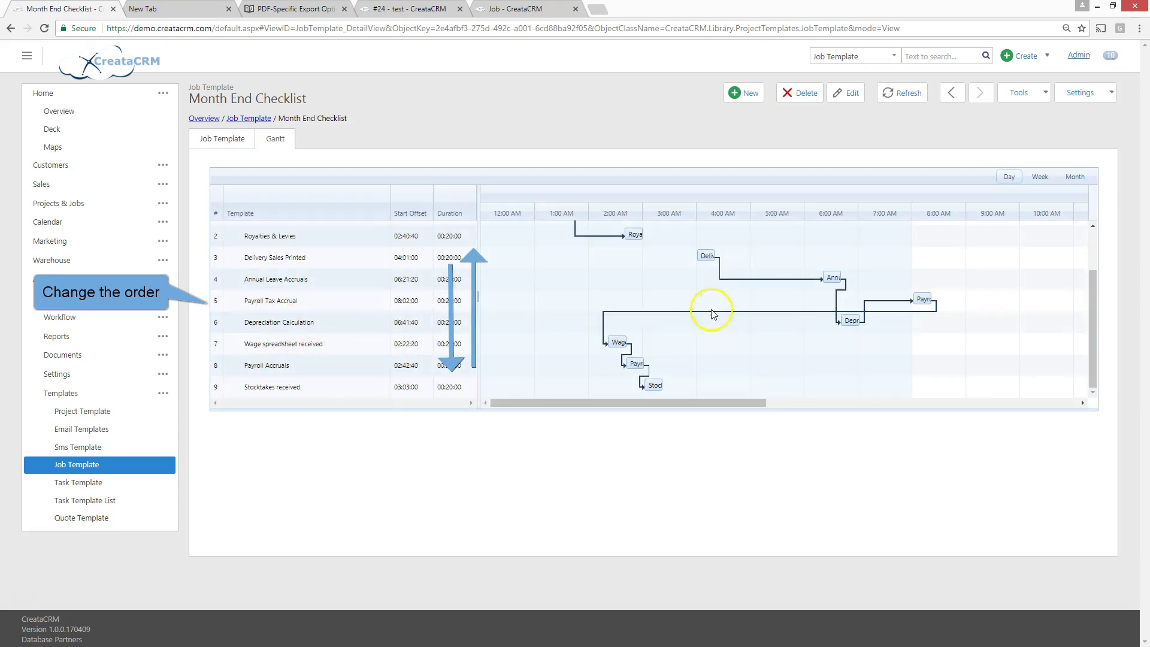
click(849, 318)
drag(277, 322, 270, 293)
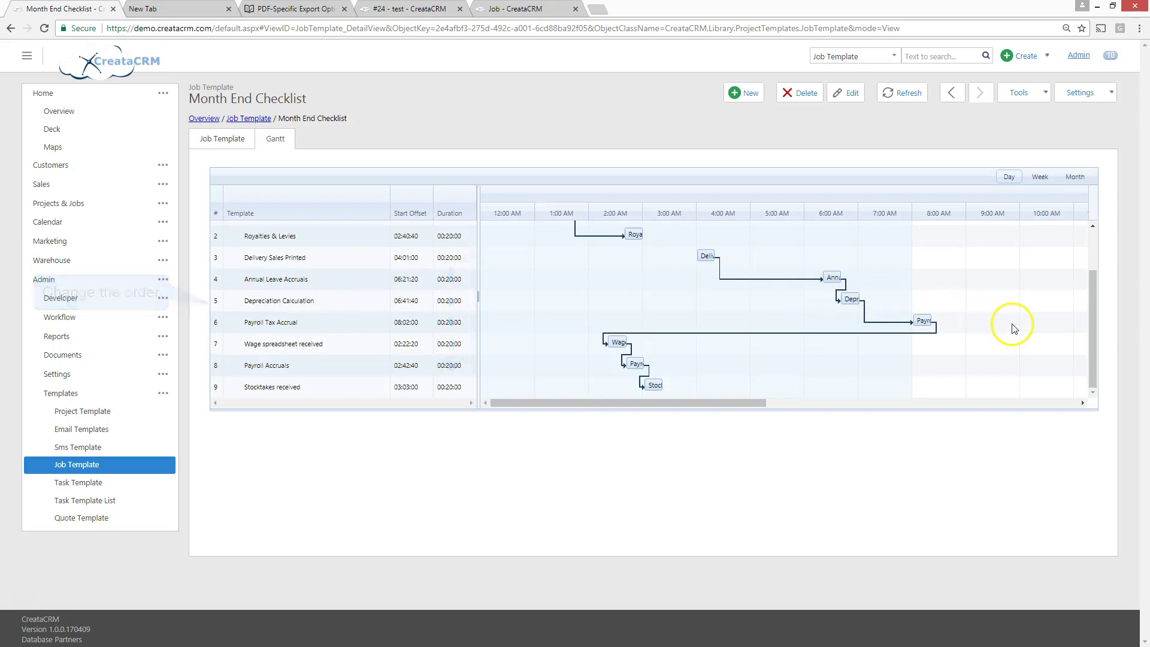
Add a new linked task to the Month End Checklist template's task list.
click(211, 138)
scroll(497, 249, down, 1)
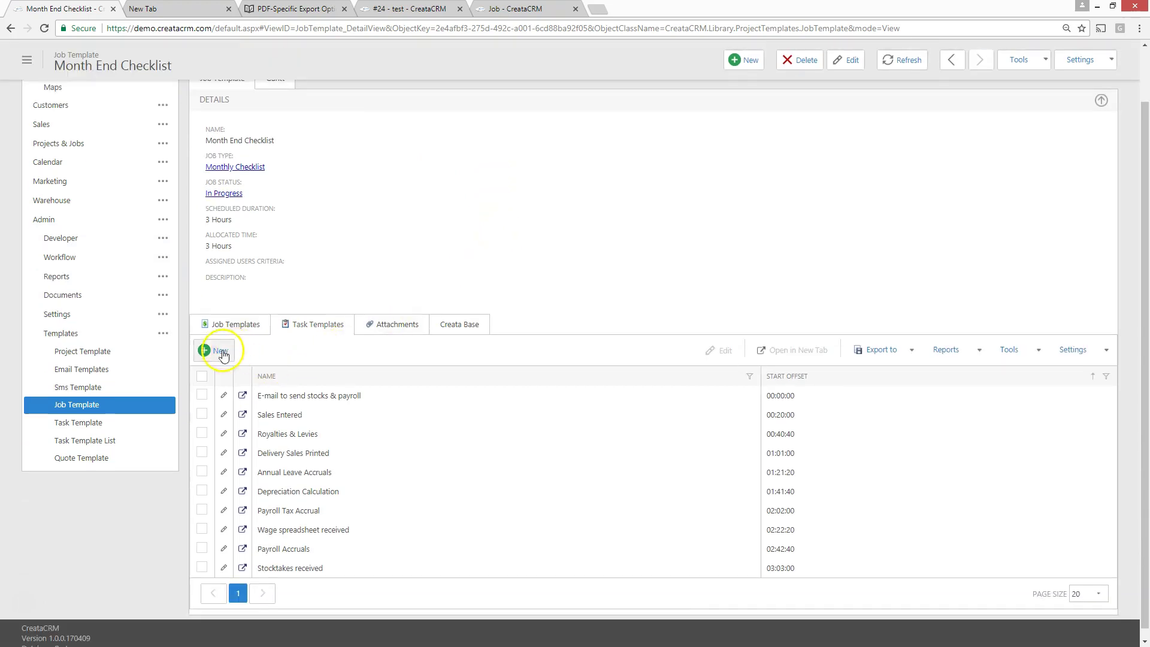
click(205, 350)
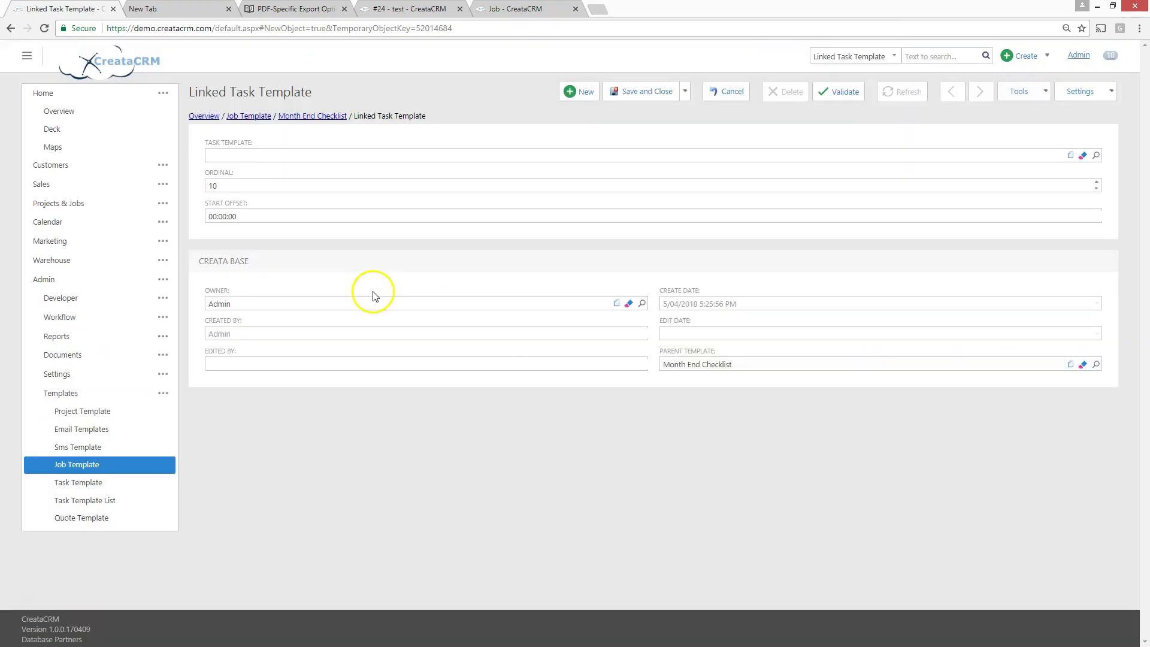
click(271, 156)
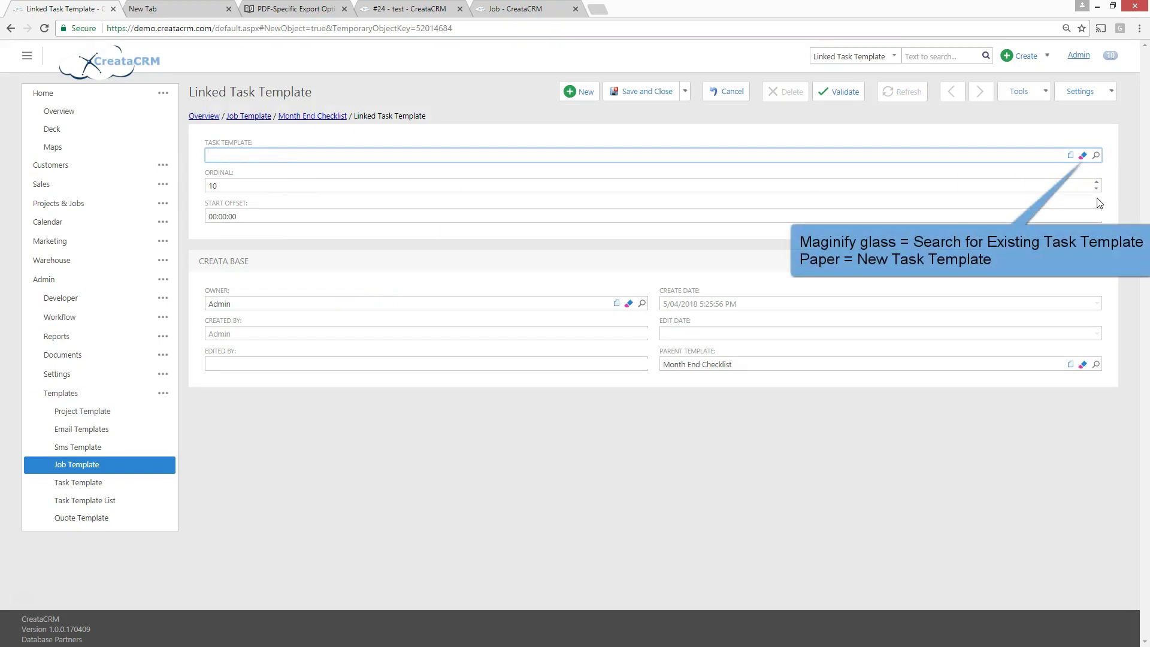
text(test)
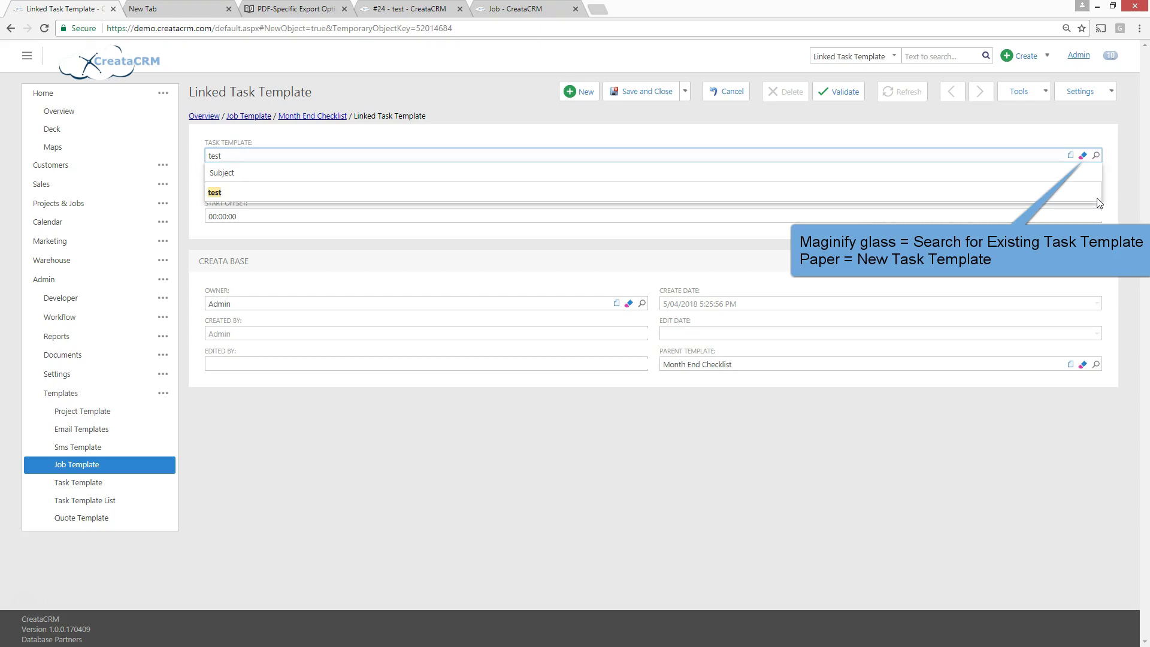
key(BackSpace)
key(BackSpace)
key(BackSpace)
key(BackSpace)
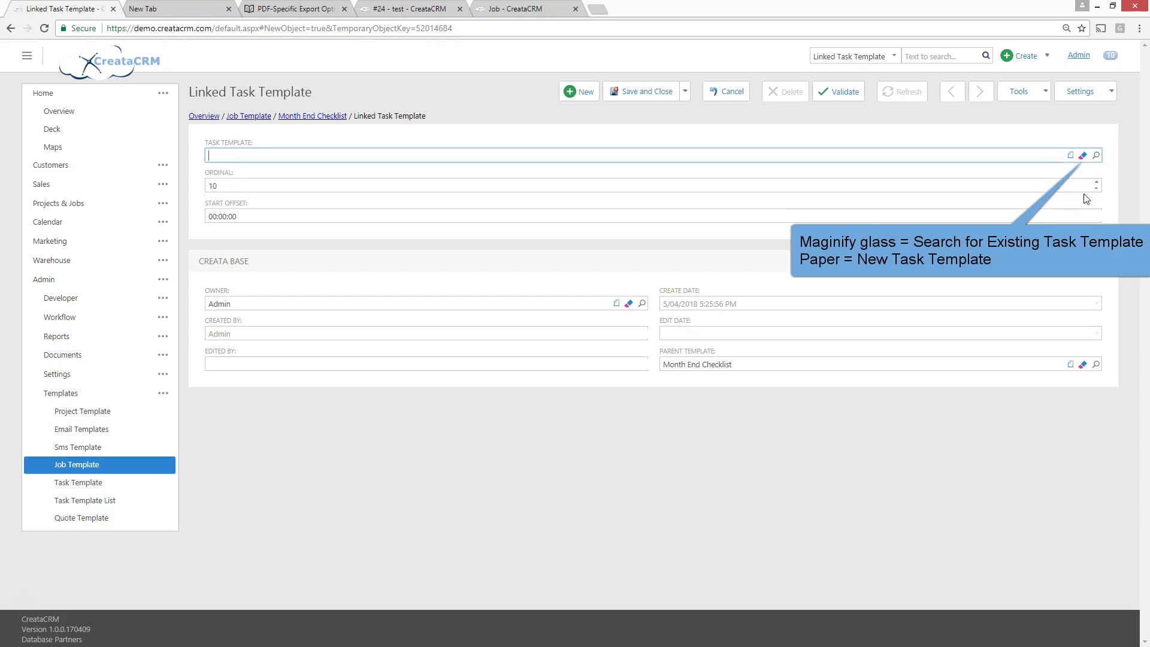
Browse existing task templates, cancel without choosing one, and start a brand-new task template.
click(1097, 157)
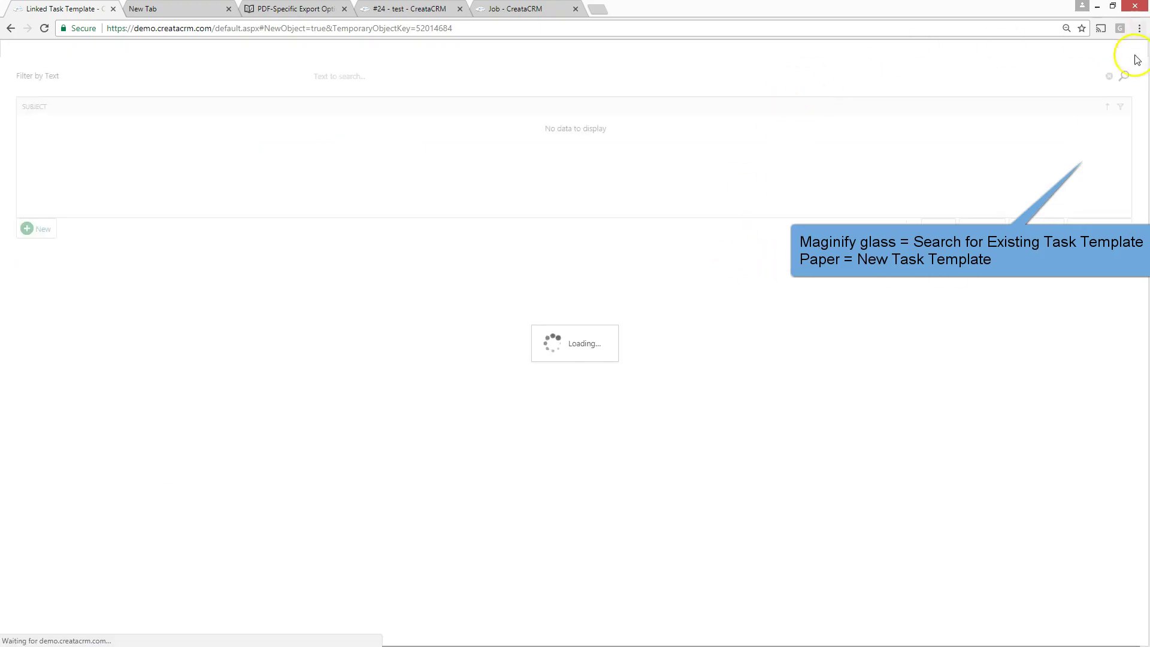
click(1123, 84)
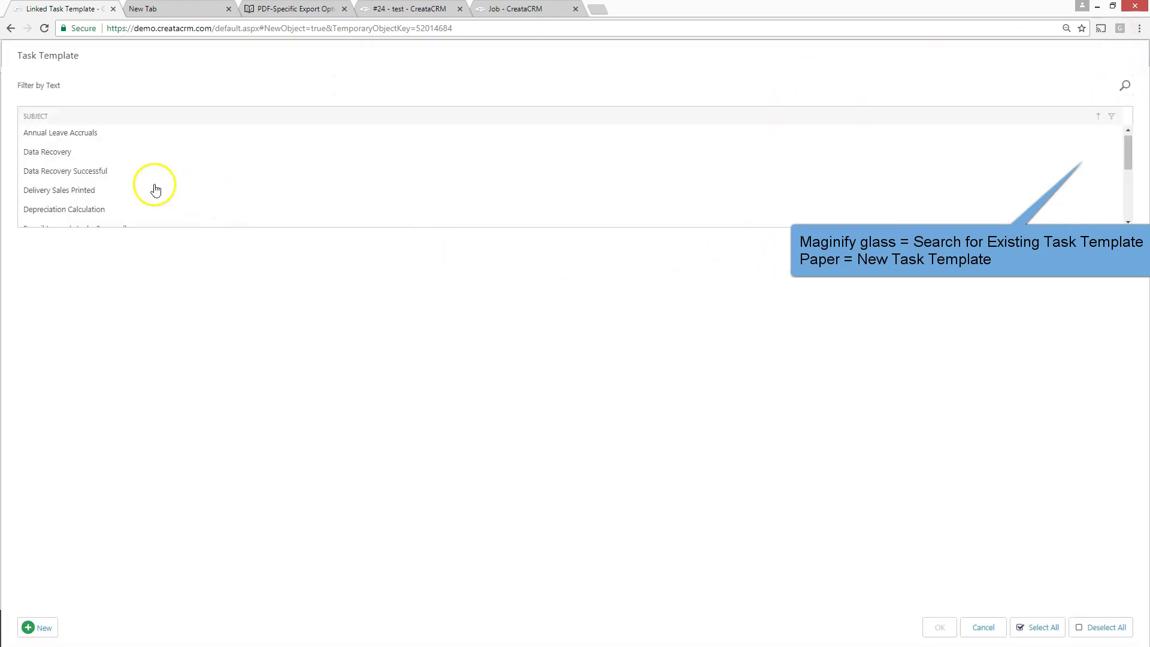
scroll(156, 190, down, 3)
scroll(156, 190, up, 3)
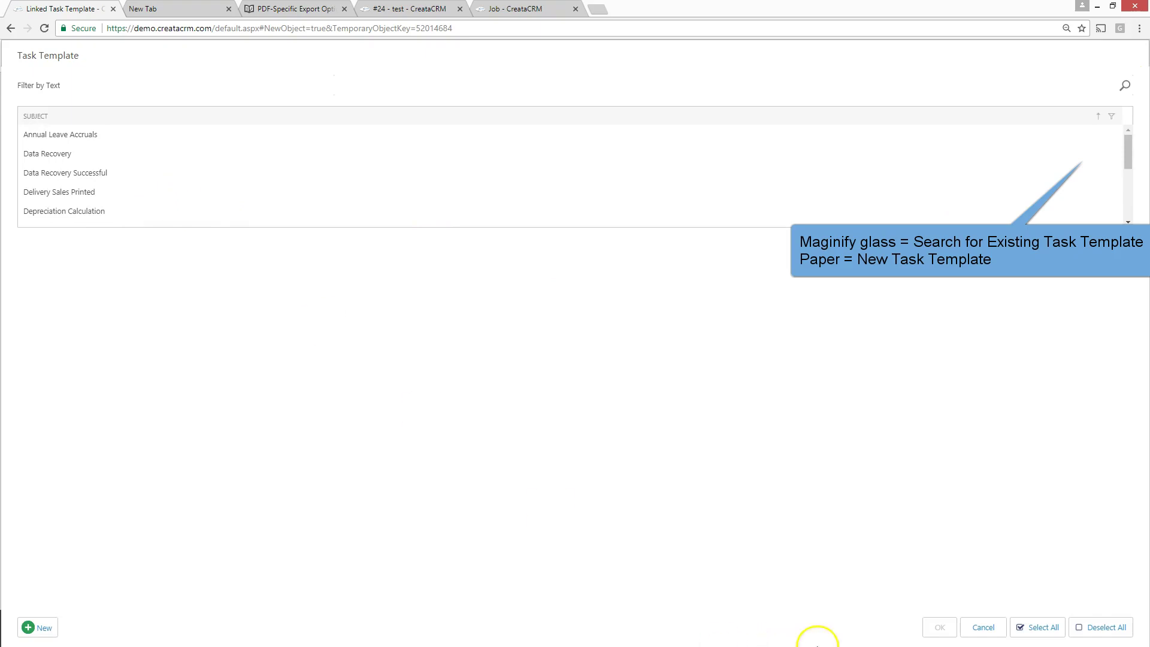
click(984, 627)
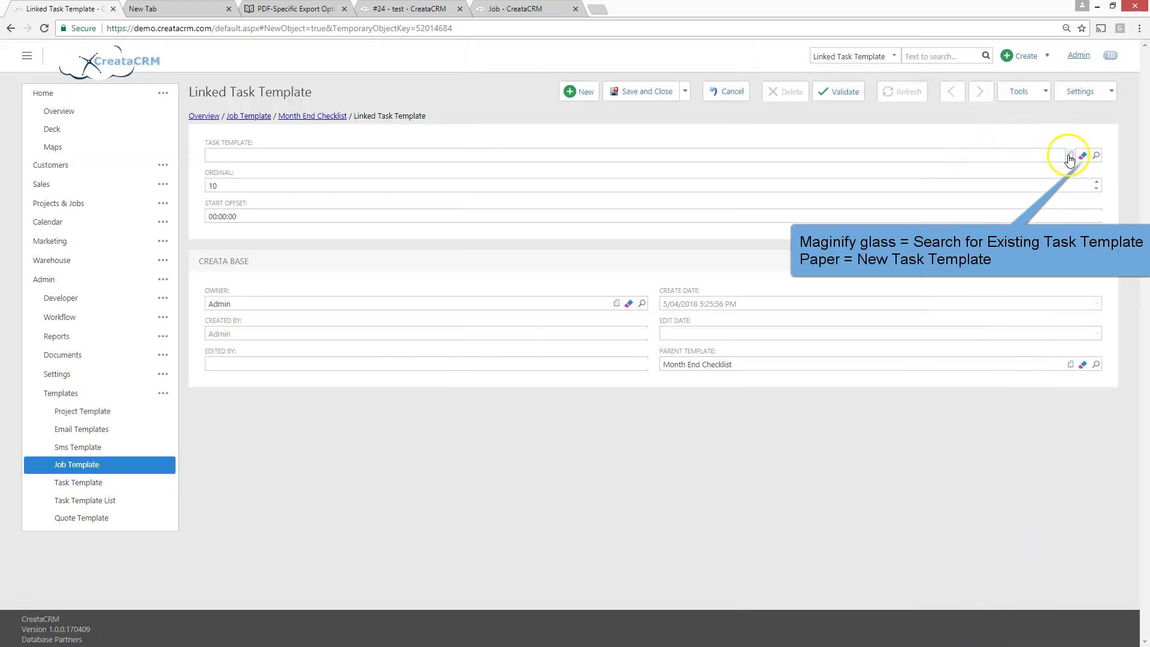
click(1070, 157)
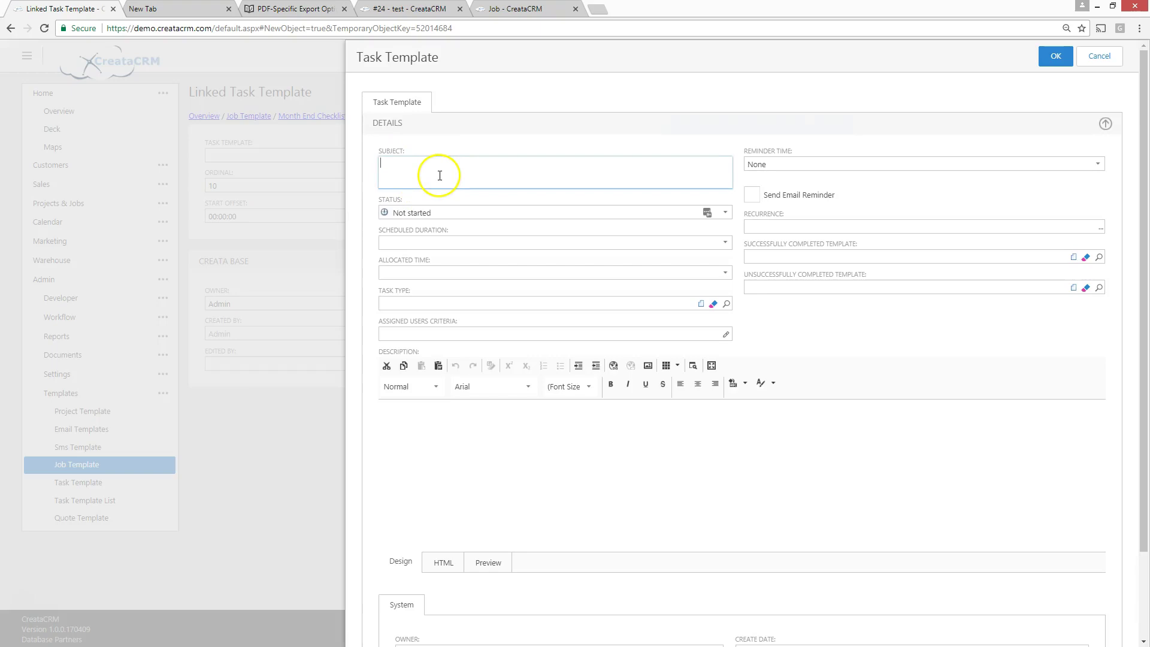
Enter the subject 'this is for a demo' and an allocated time of 3h (3 Hours).
text(this is for)
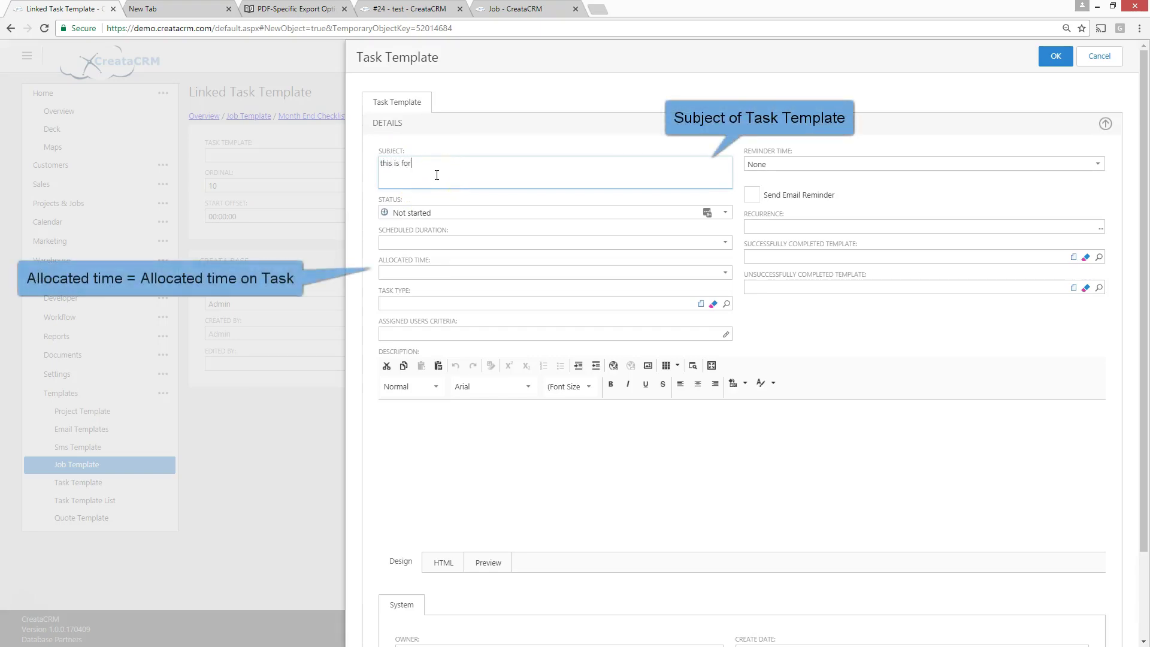
text( a demo)
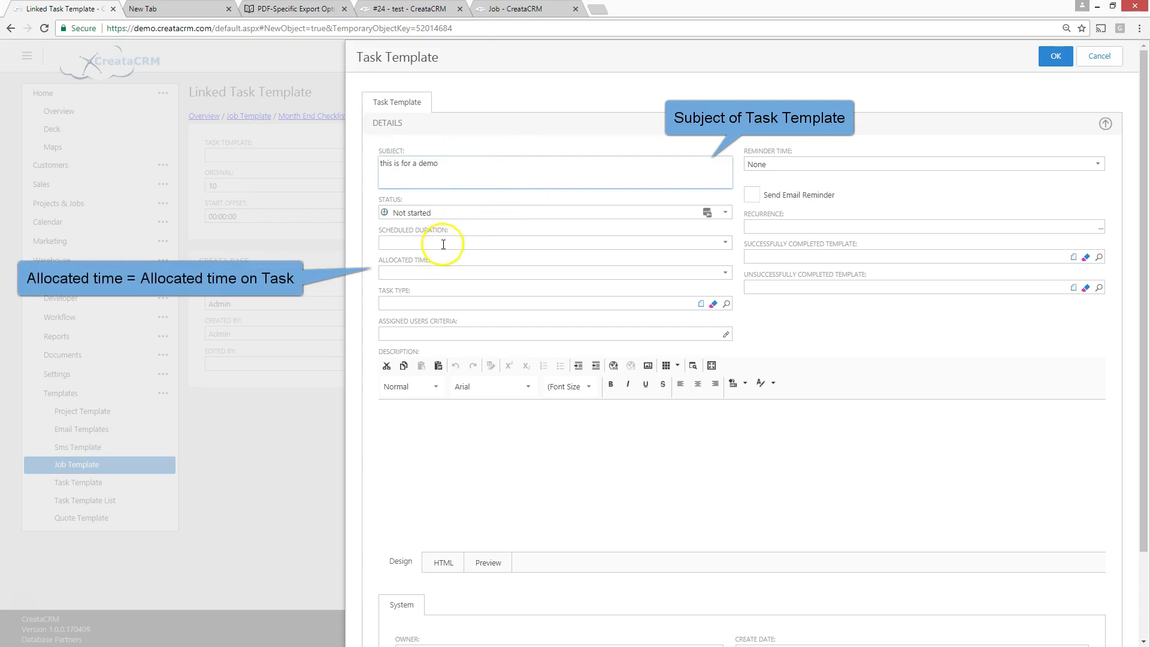
click(428, 273)
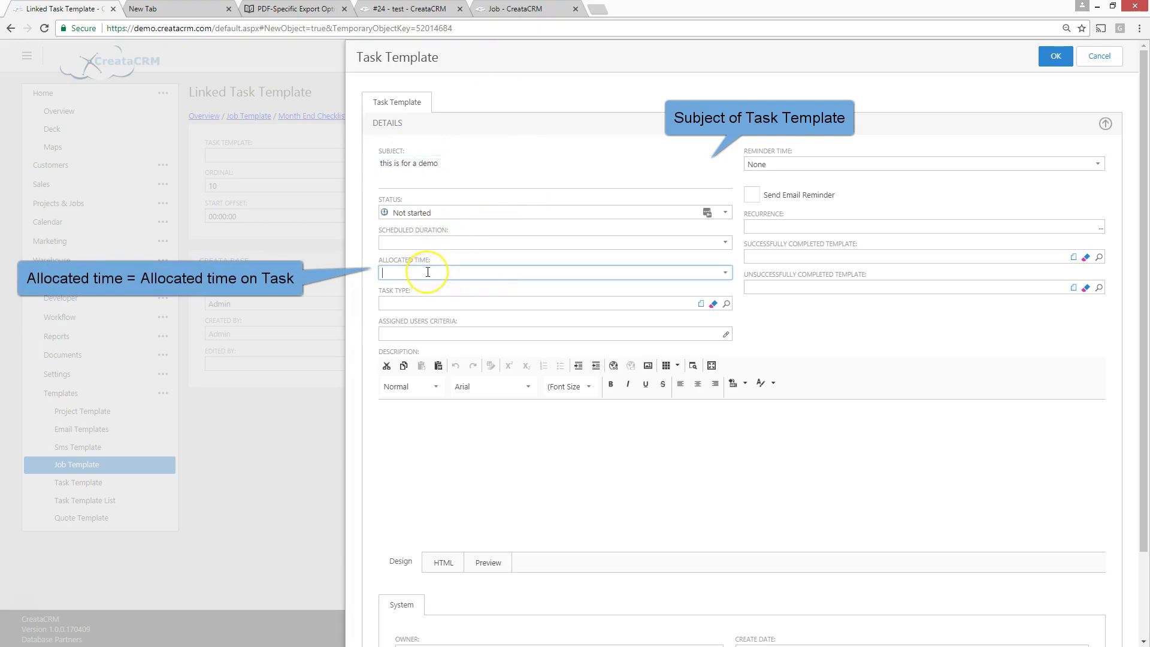
text(3h)
key(Return)
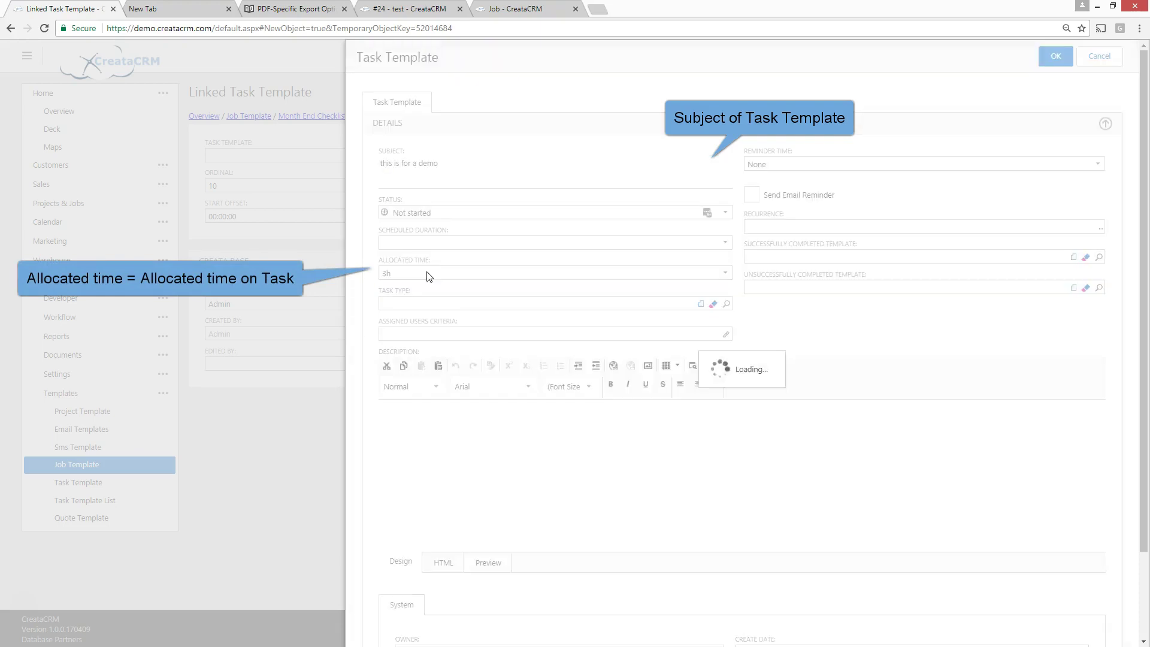
click(473, 303)
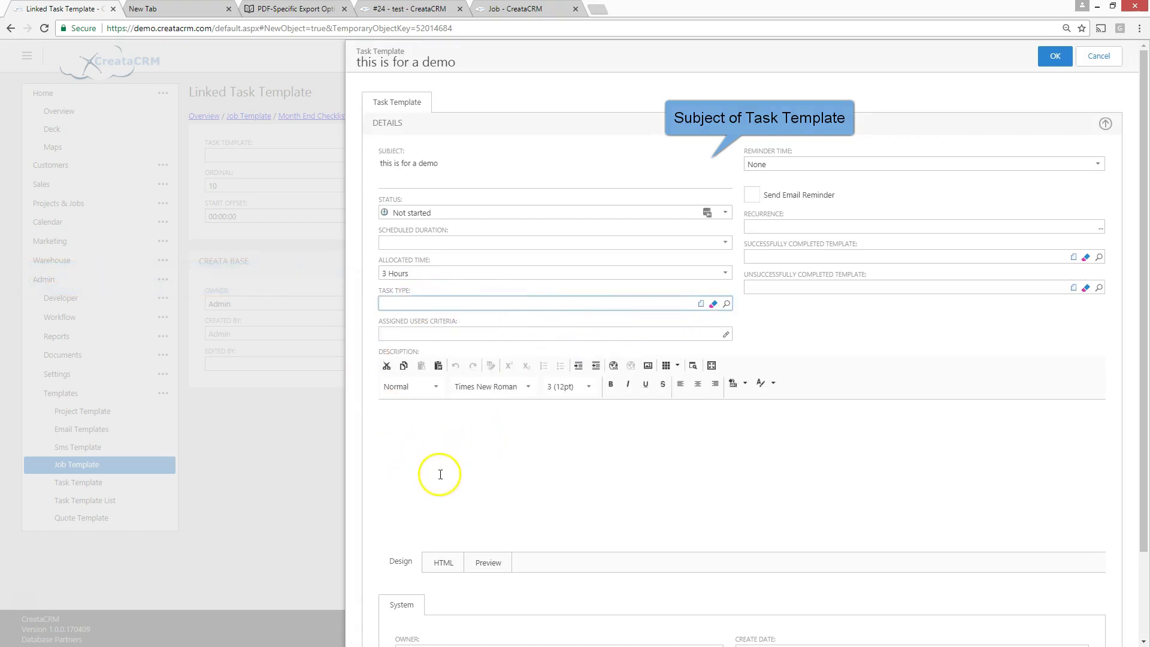
click(427, 328)
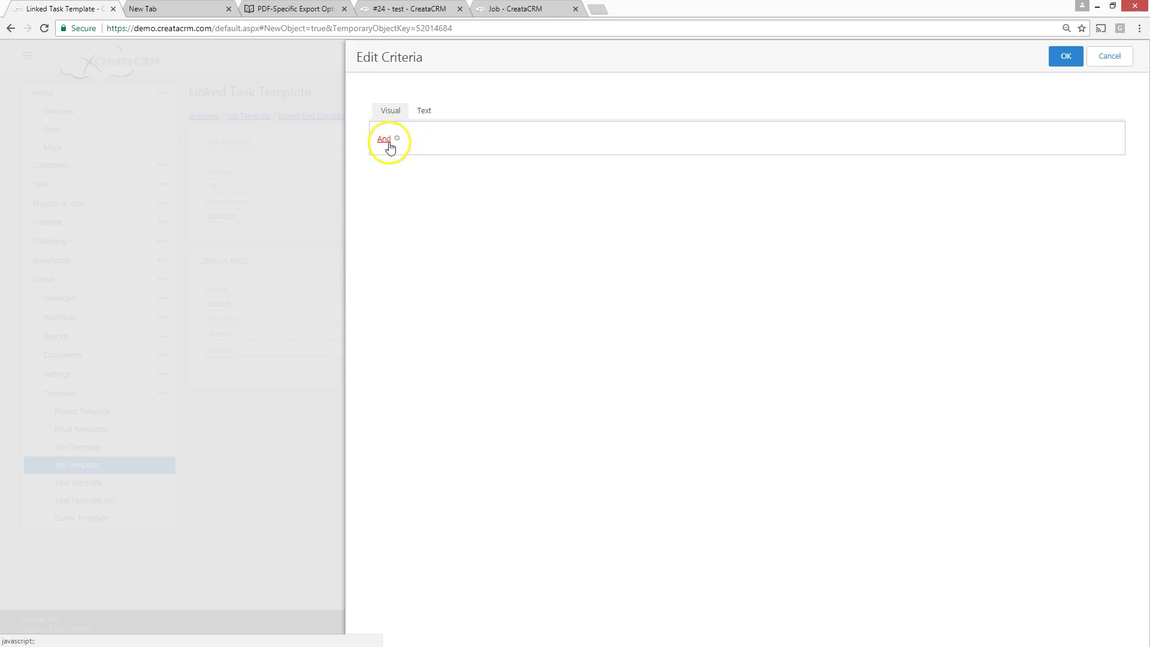
Add an assigned-users condition based on the User Name field.
click(397, 139)
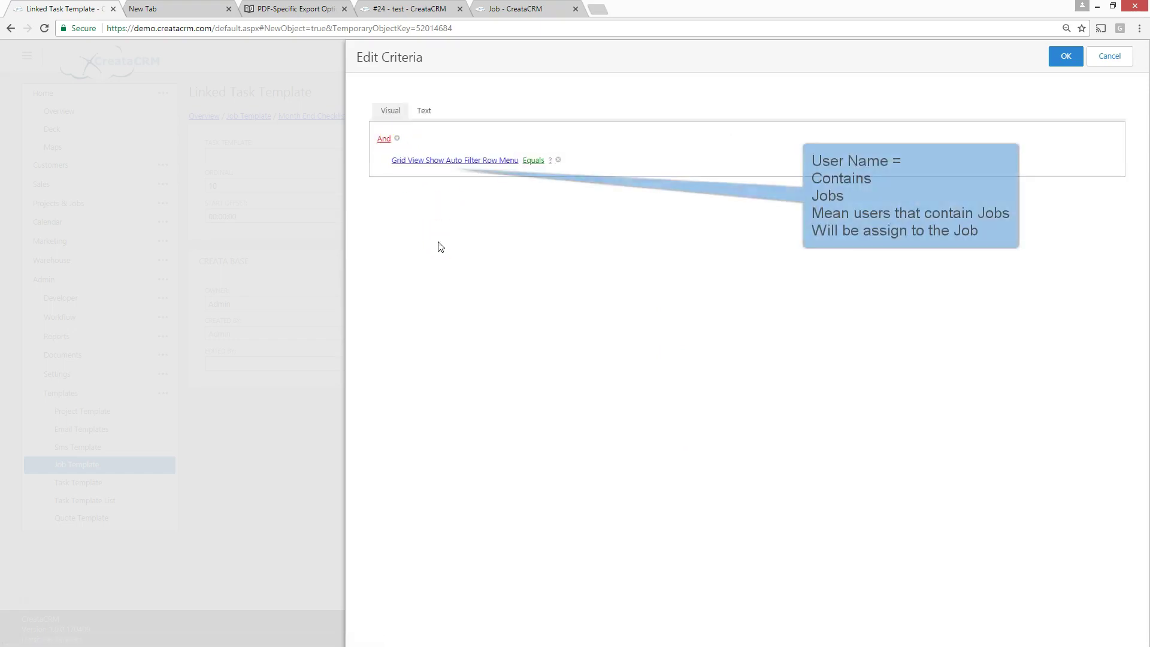
click(446, 162)
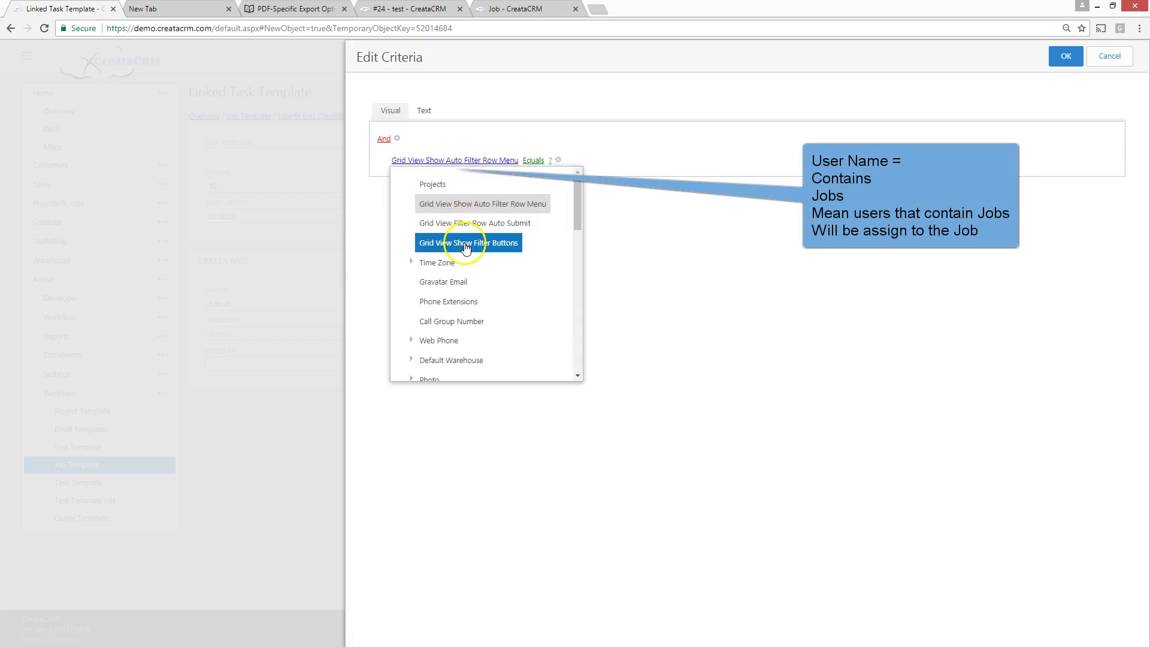
scroll(467, 245, down, 1)
scroll(480, 267, down, 4)
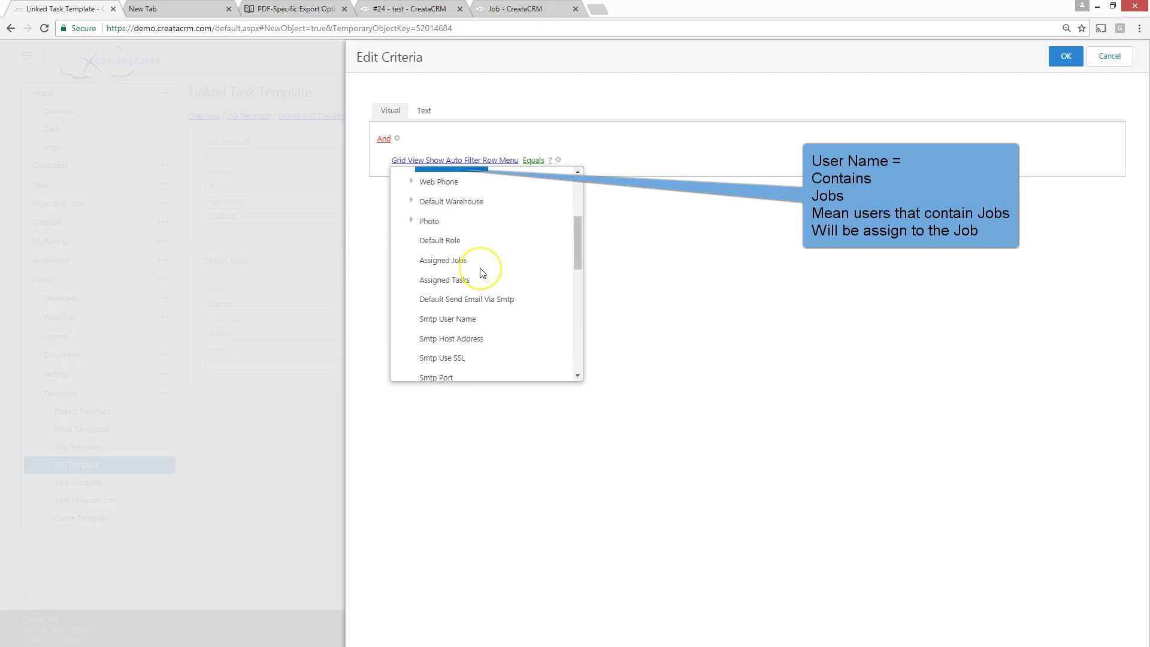
scroll(480, 273, down, 7)
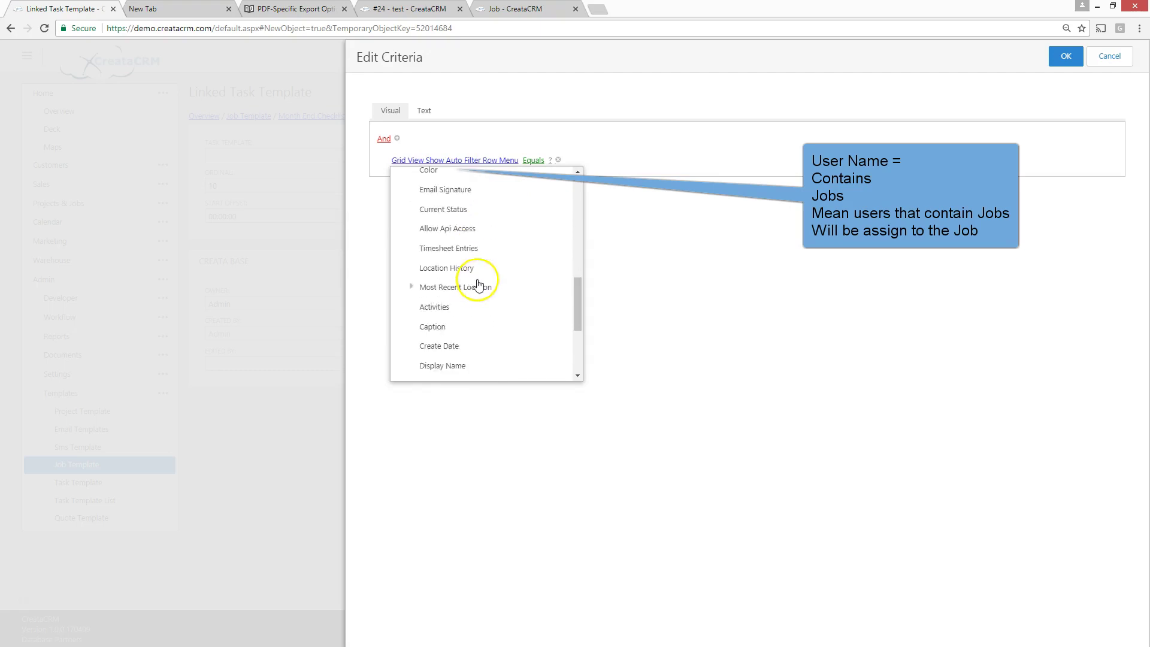
scroll(473, 279, down, 1)
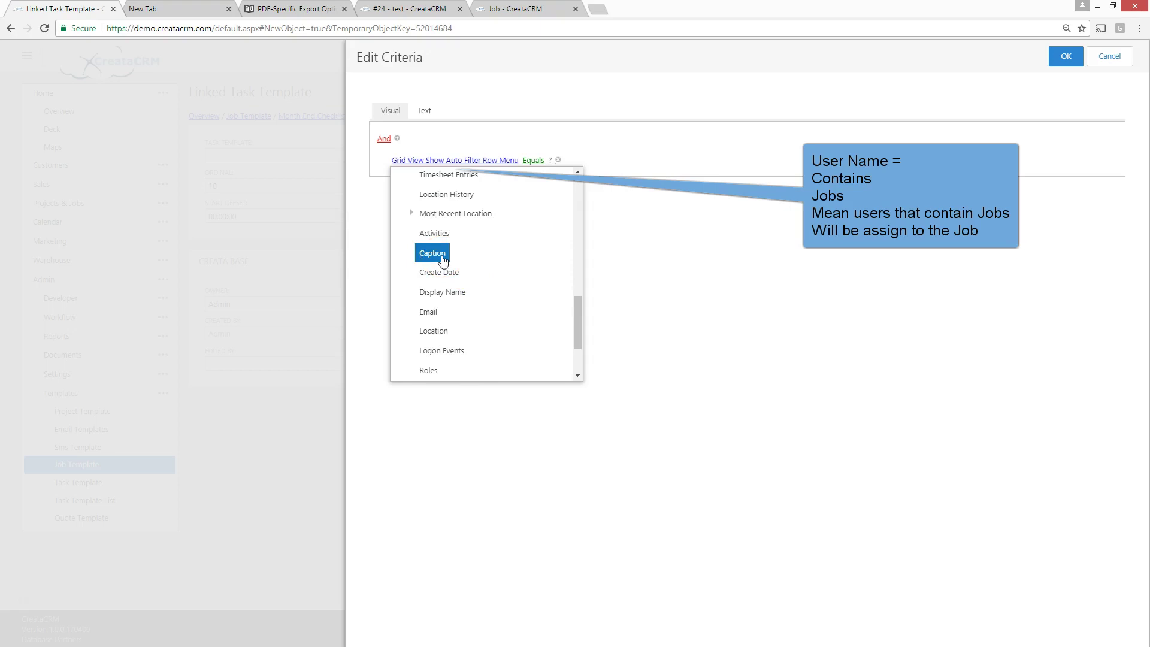
scroll(443, 259, down, 3)
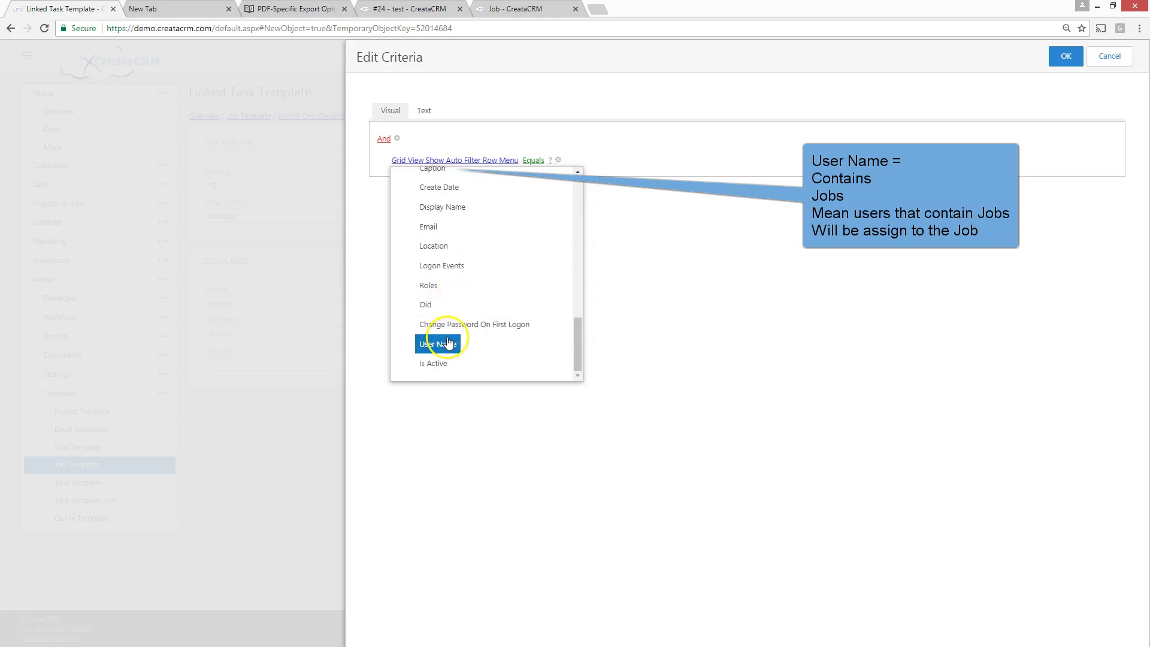
click(448, 348)
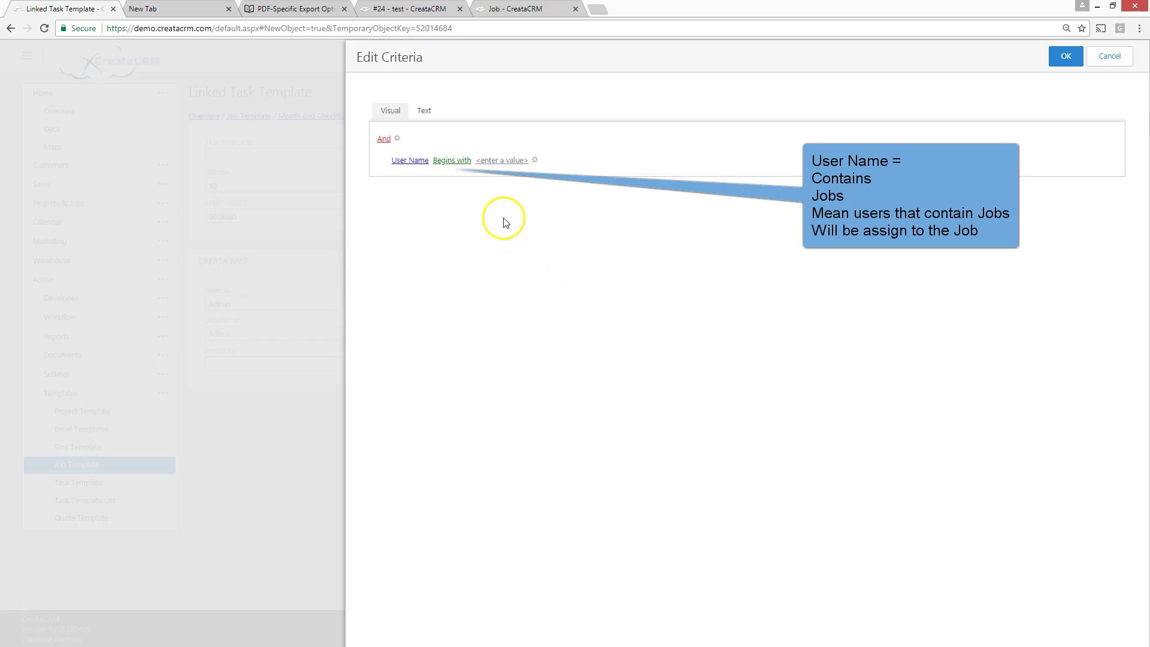
Set the condition to User Name contains 'jobs' and confirm the criteria.
click(453, 162)
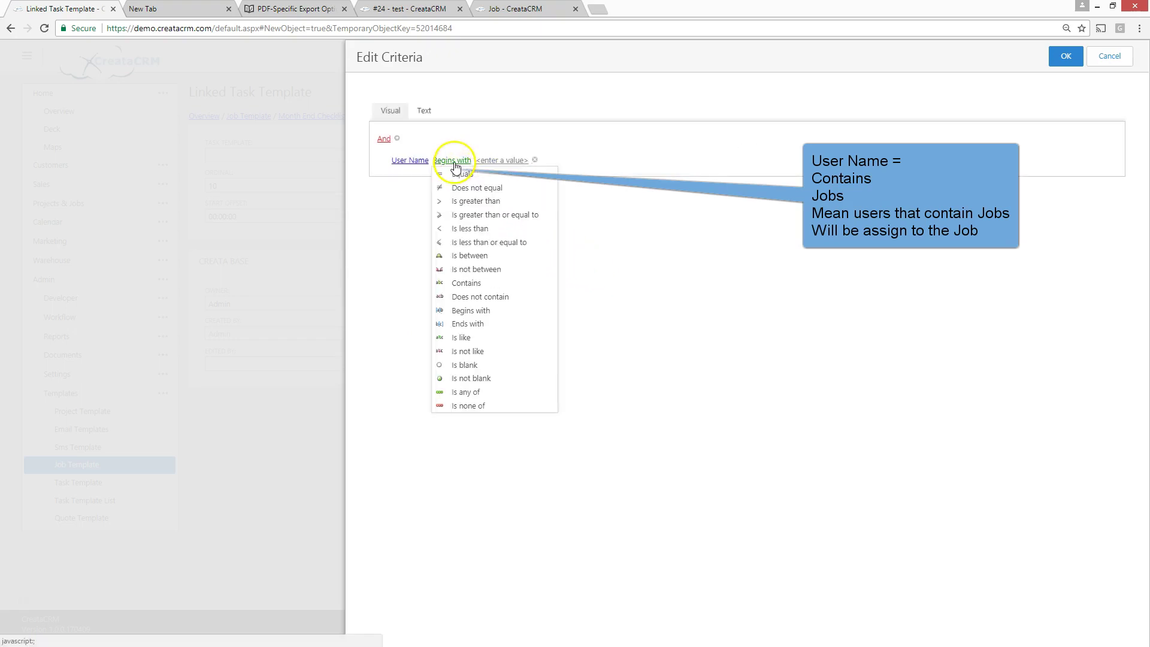
click(467, 283)
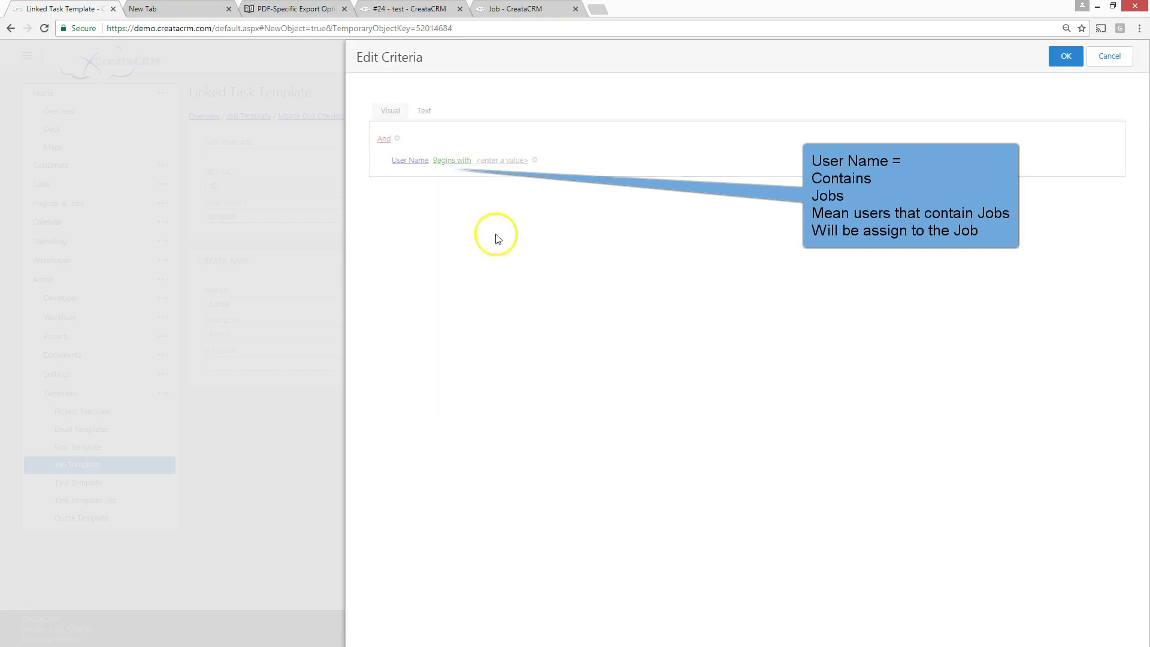
click(498, 160)
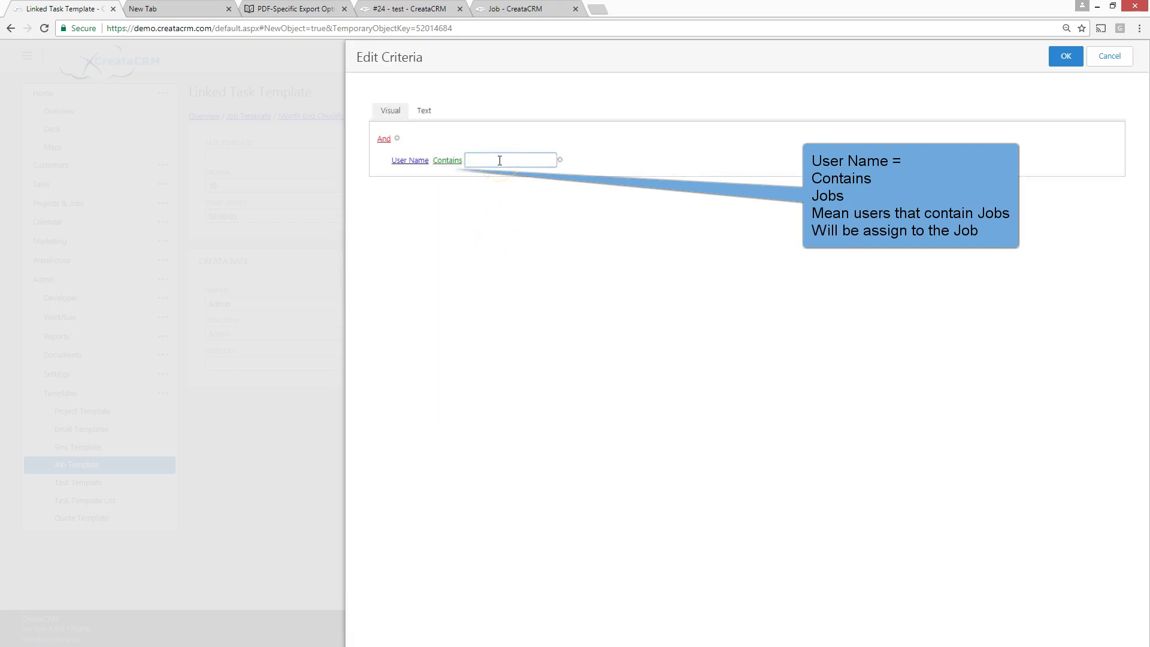
click(519, 191)
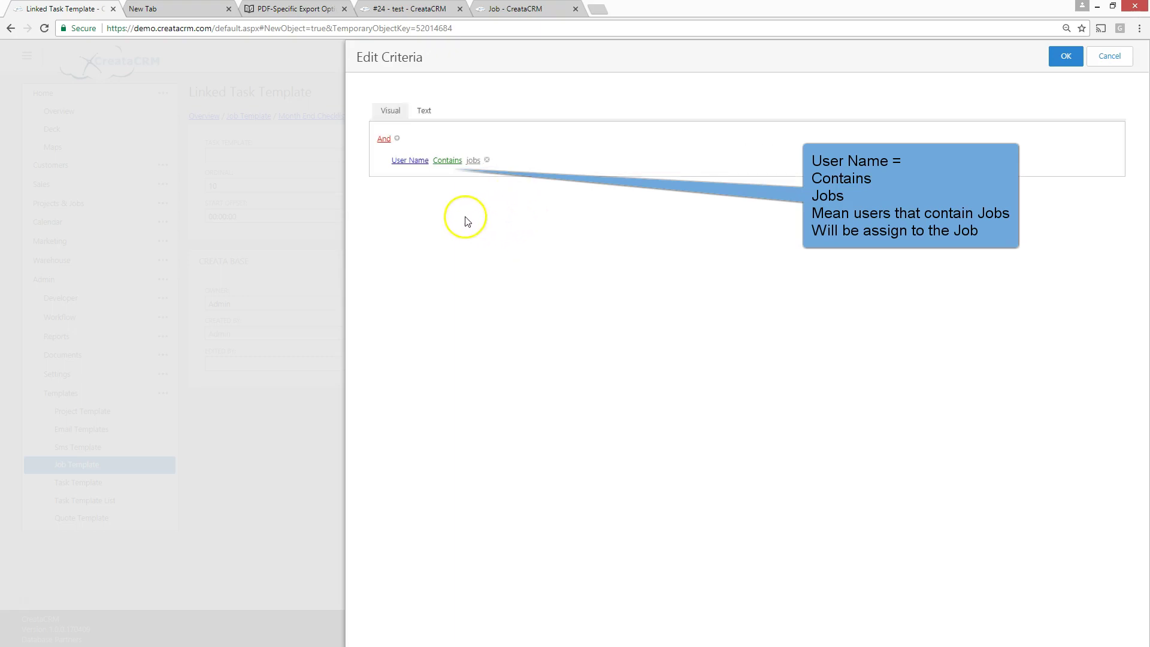
click(1070, 60)
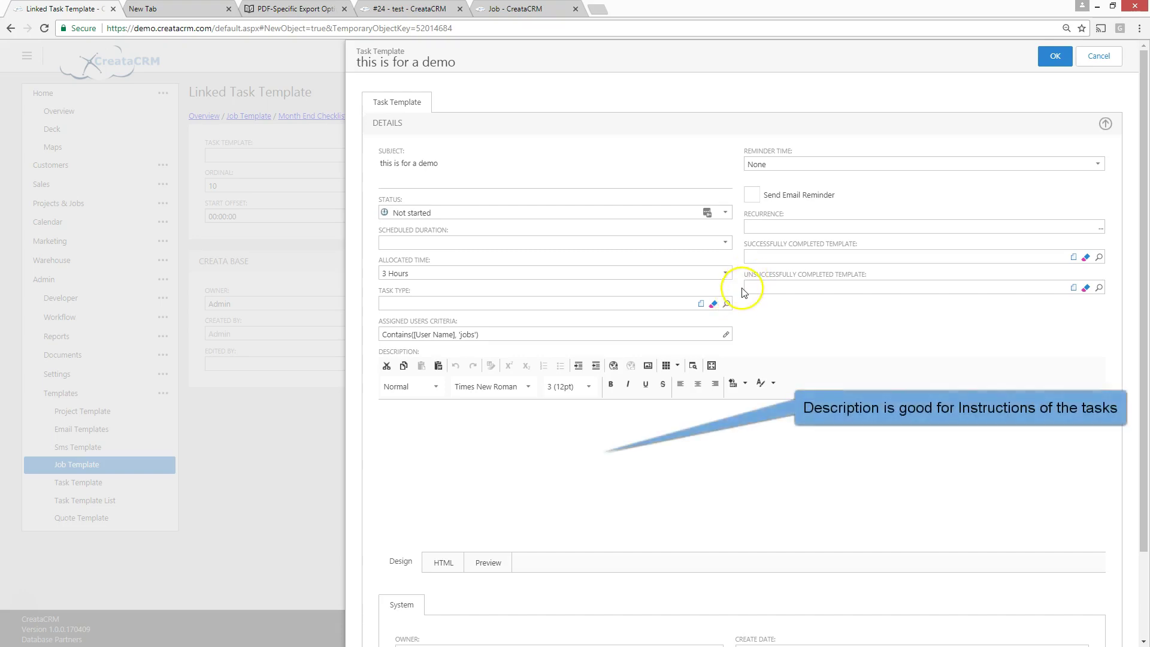
Add the description 'this is a test', set a 1 Hour scheduled duration, and save the task template.
click(652, 441)
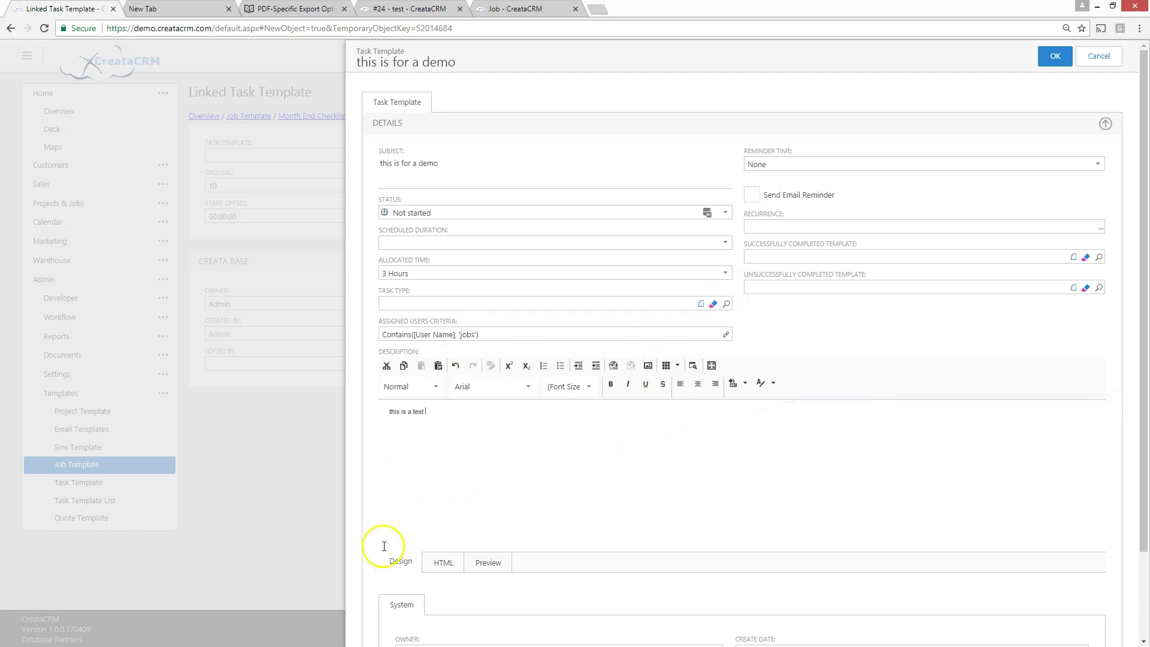
click(724, 243)
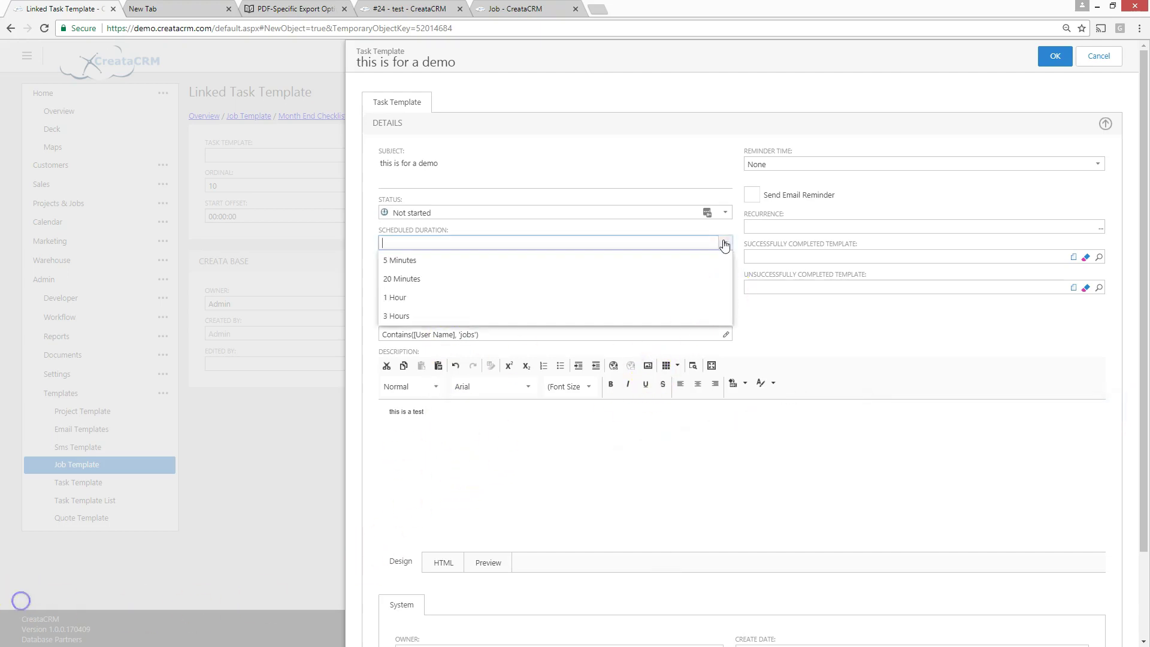
click(418, 298)
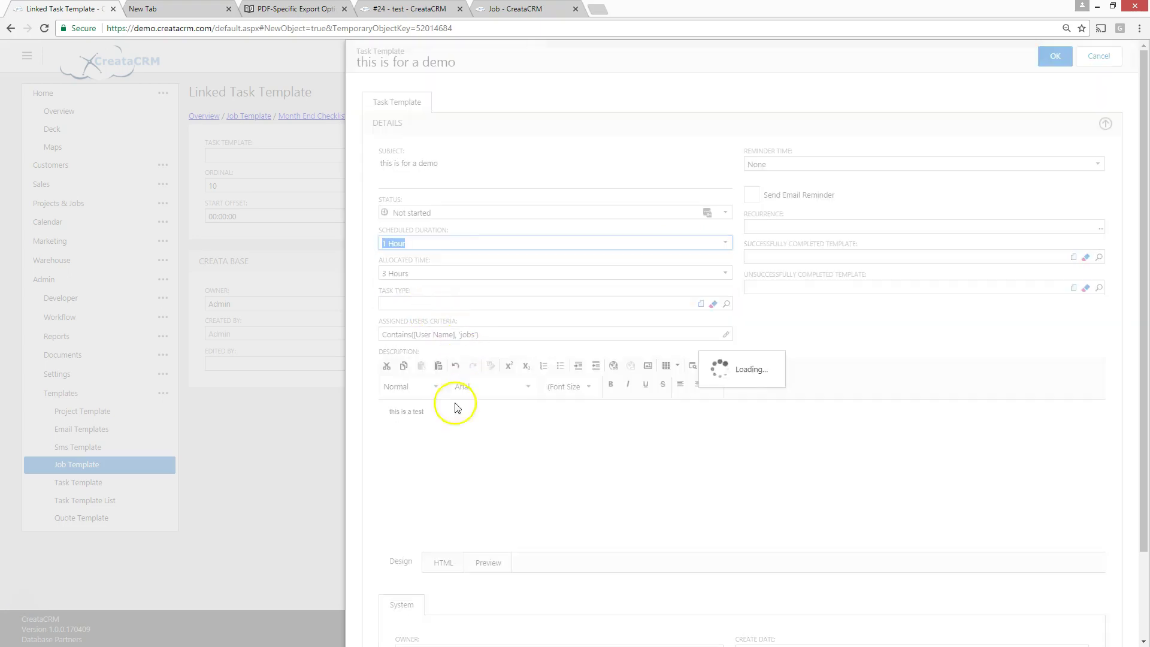
click(476, 474)
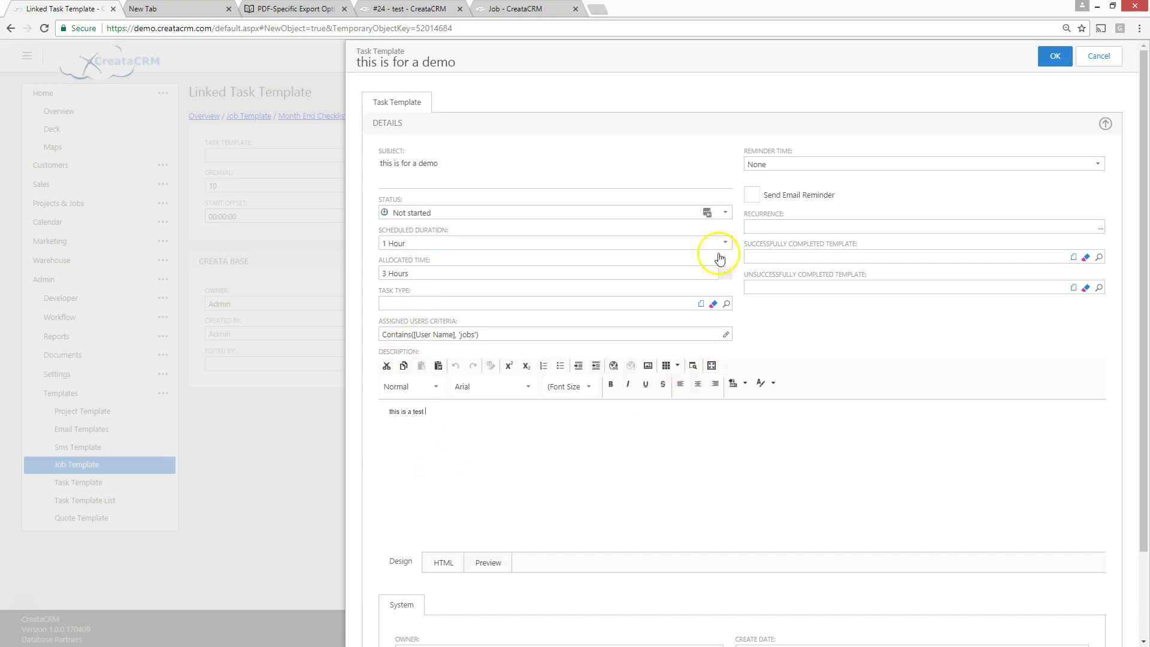
click(1053, 55)
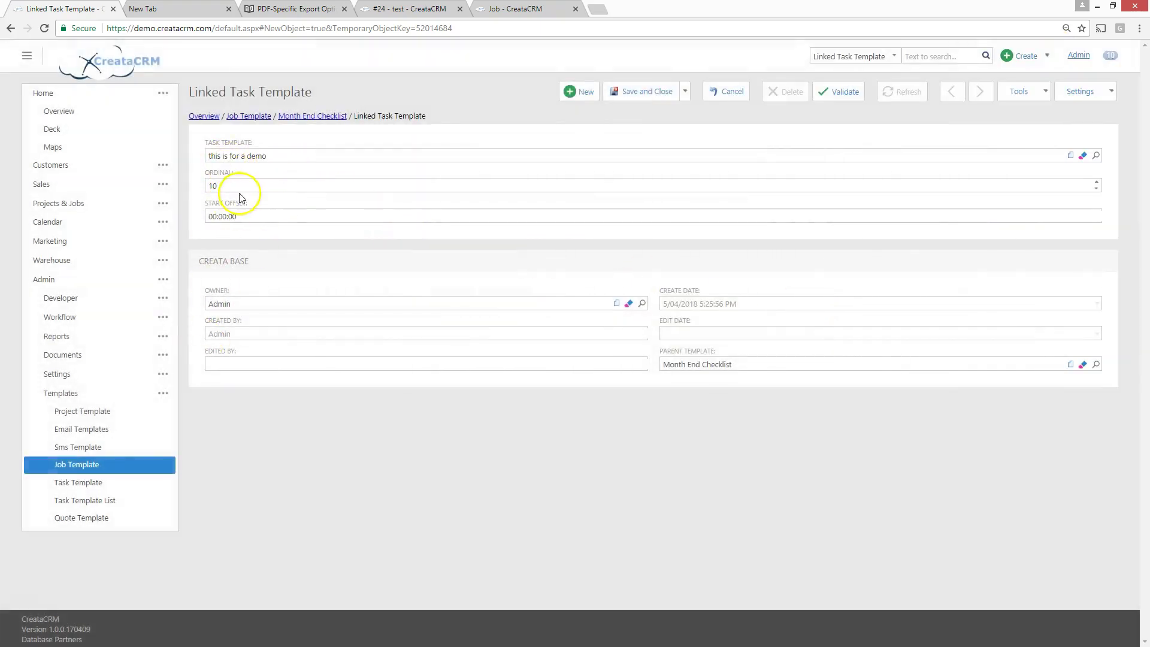
Give the linked task a 1:00:00:00 (one-day) start offset and save and close it.
click(214, 218)
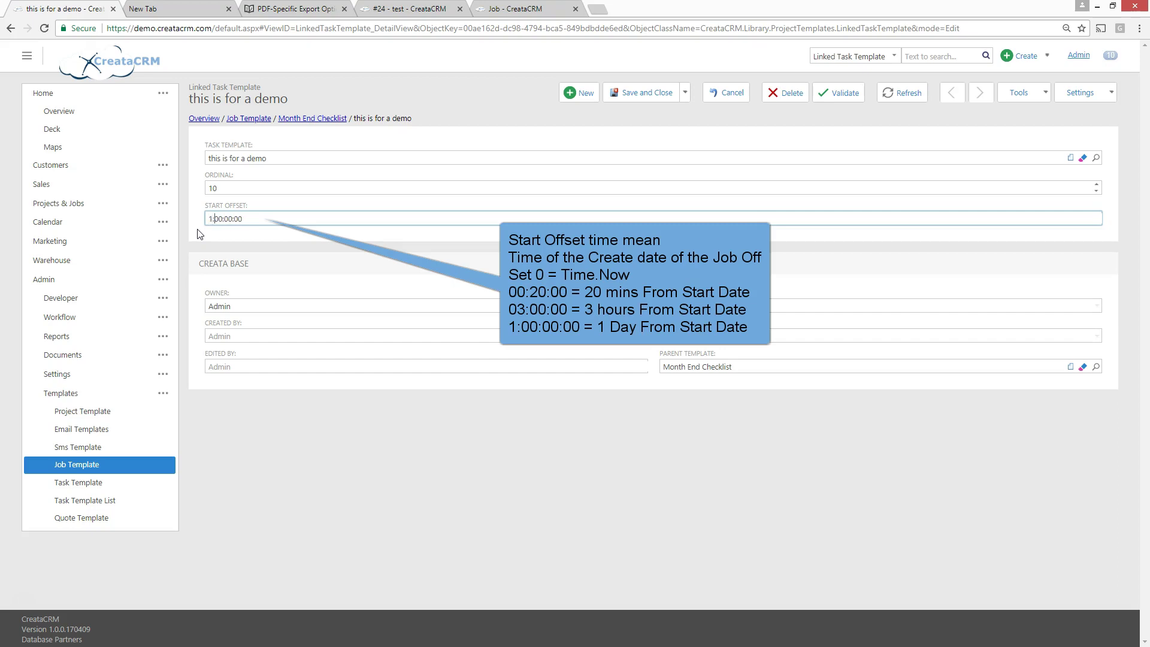
click(280, 187)
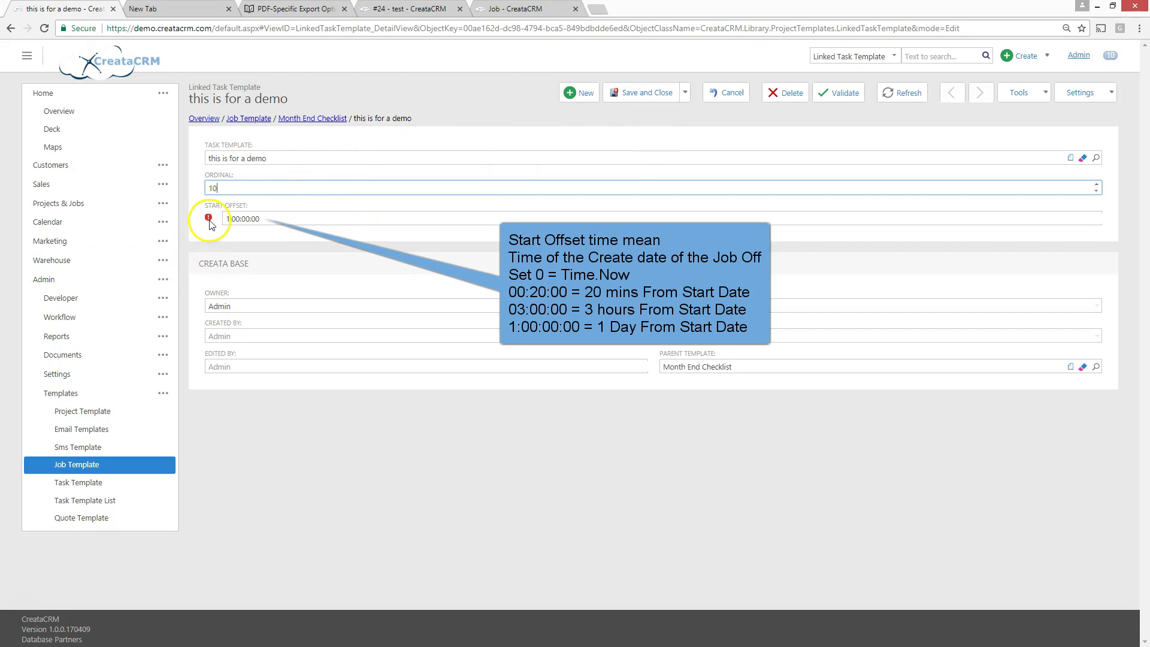
click(664, 97)
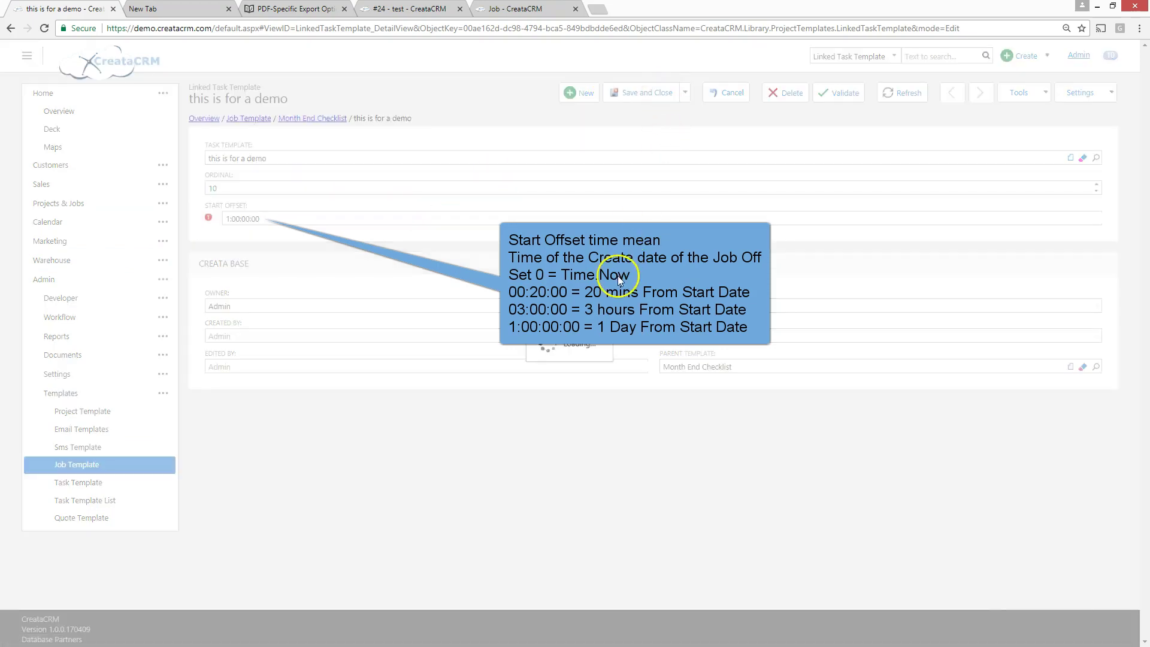
scroll(617, 302, down, 2)
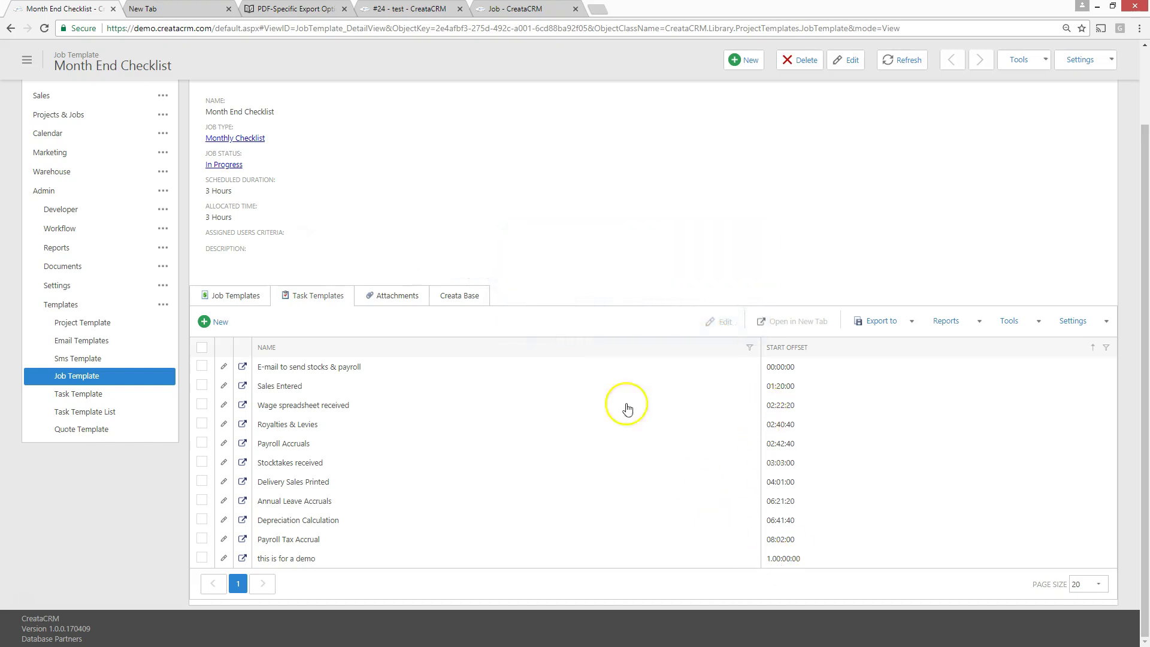
scroll(627, 410, up, 2)
click(281, 139)
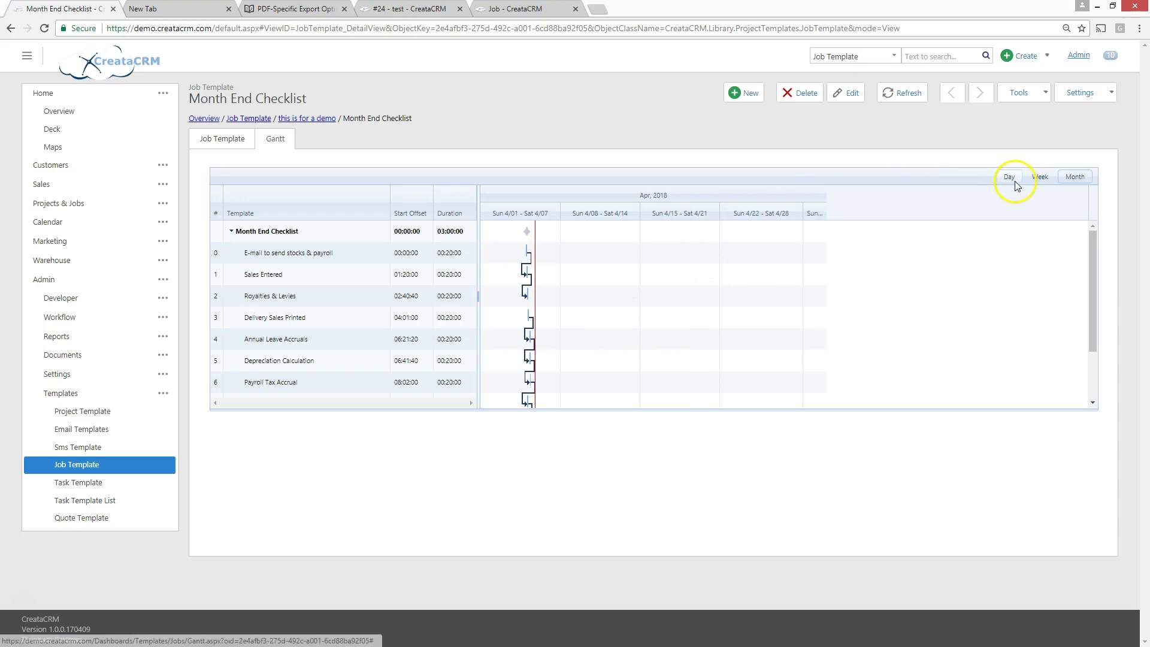
click(1042, 178)
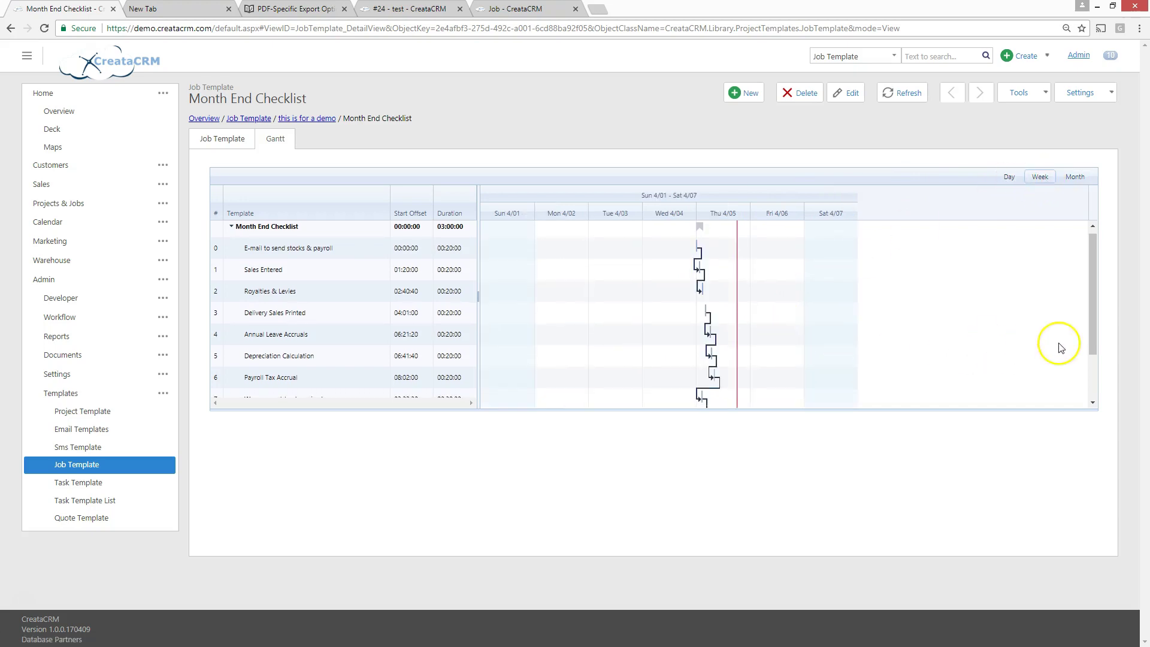
drag(1097, 324, 1089, 367)
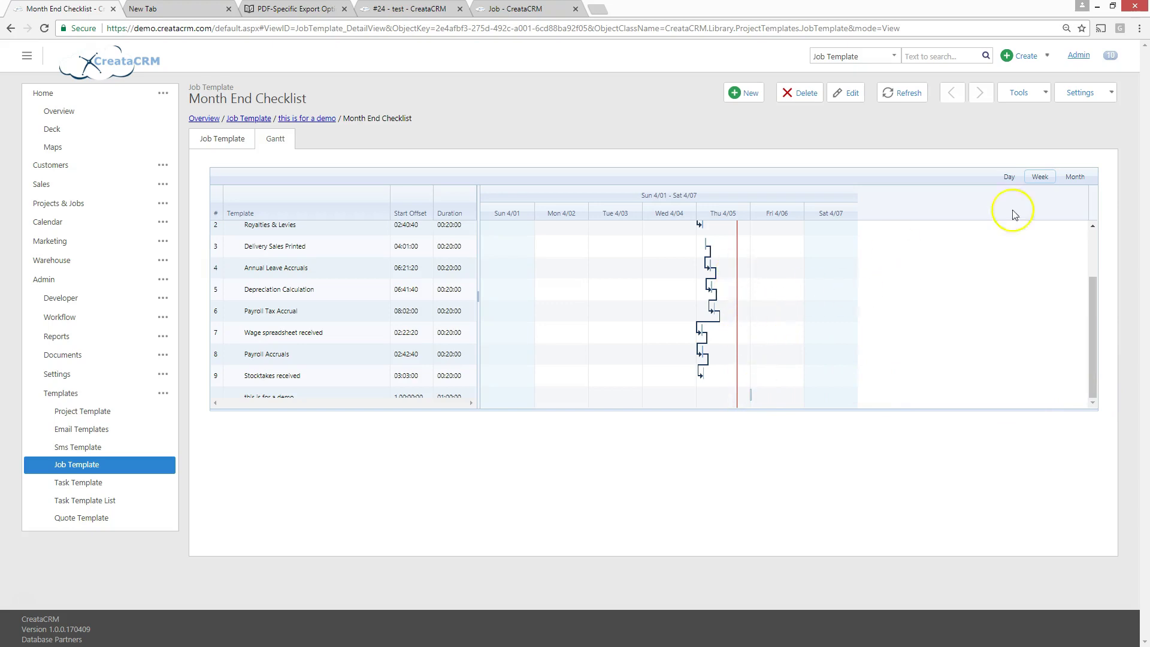
click(1010, 177)
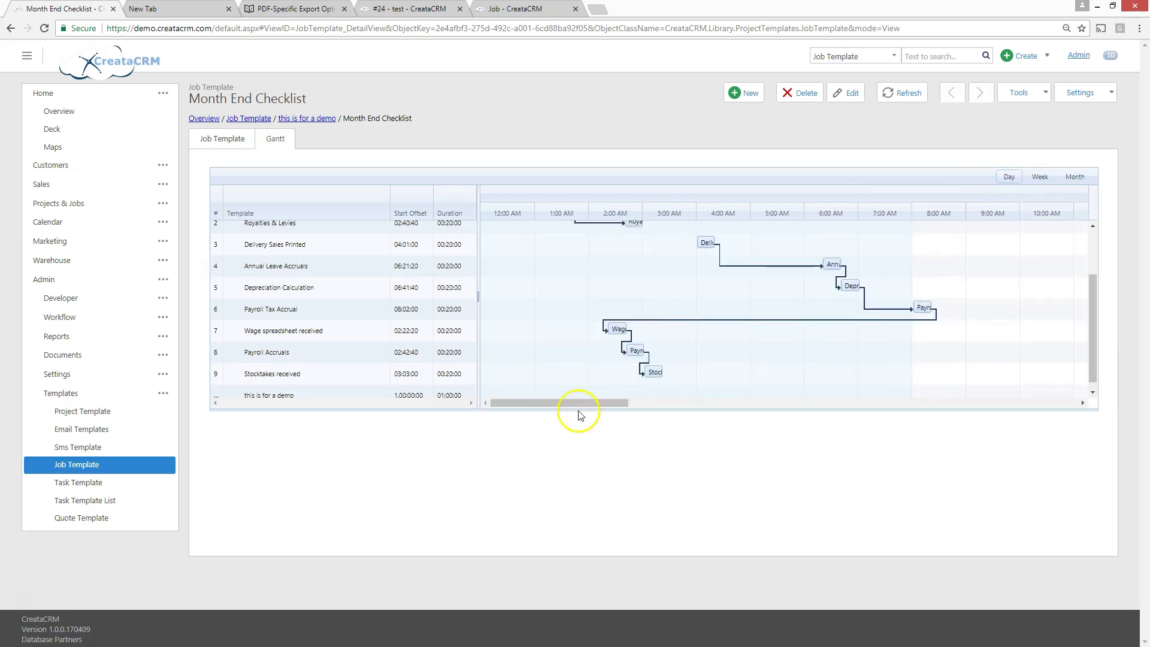
mouse_move(581, 405)
mouse_down()
mouse_move(835, 409)
mouse_move(565, 397)
mouse_up()
scroll(660, 330, up, 1)
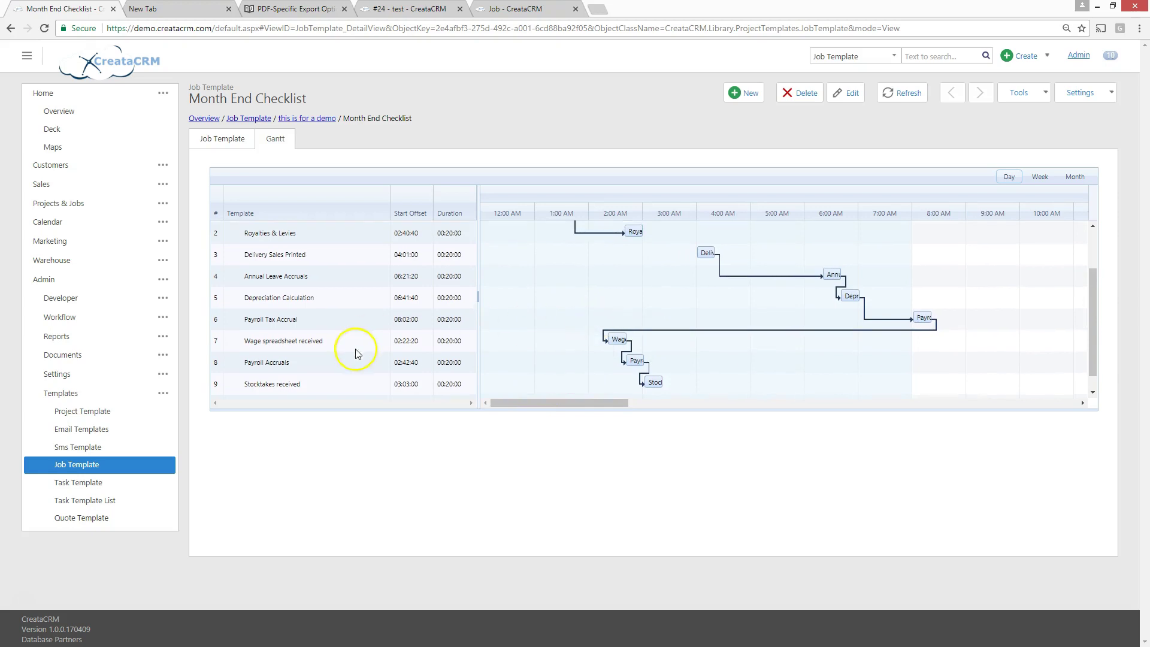
scroll(356, 354, up, 3)
scroll(358, 353, down, 3)
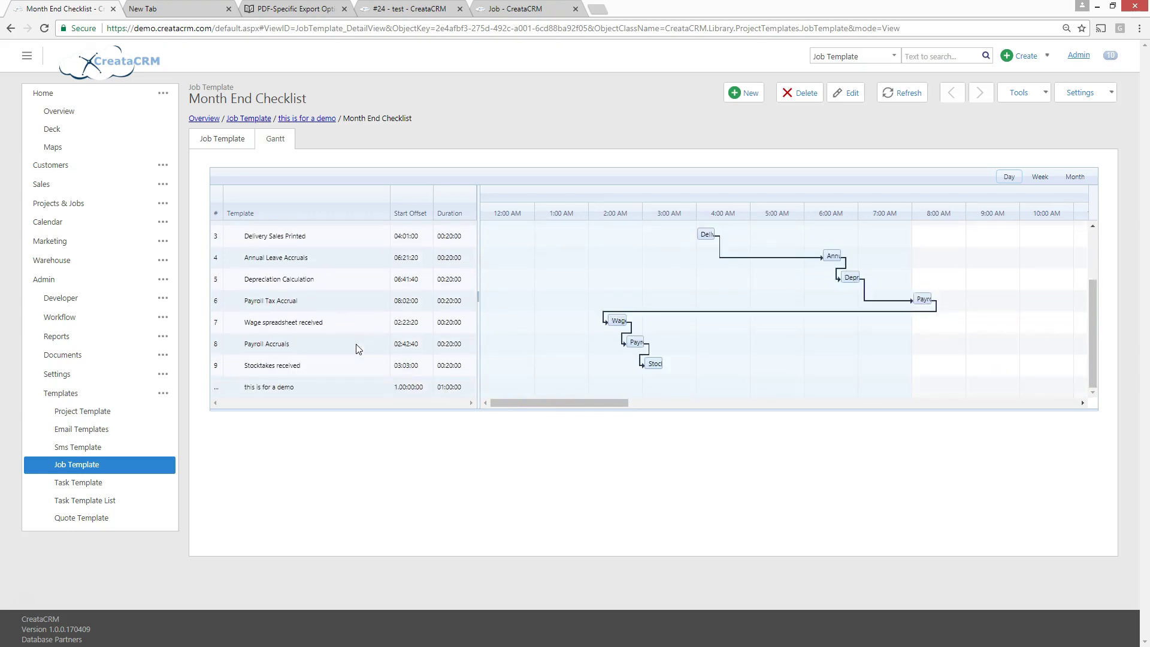
scroll(335, 299, up, 3)
click(234, 141)
scroll(505, 373, down, 3)
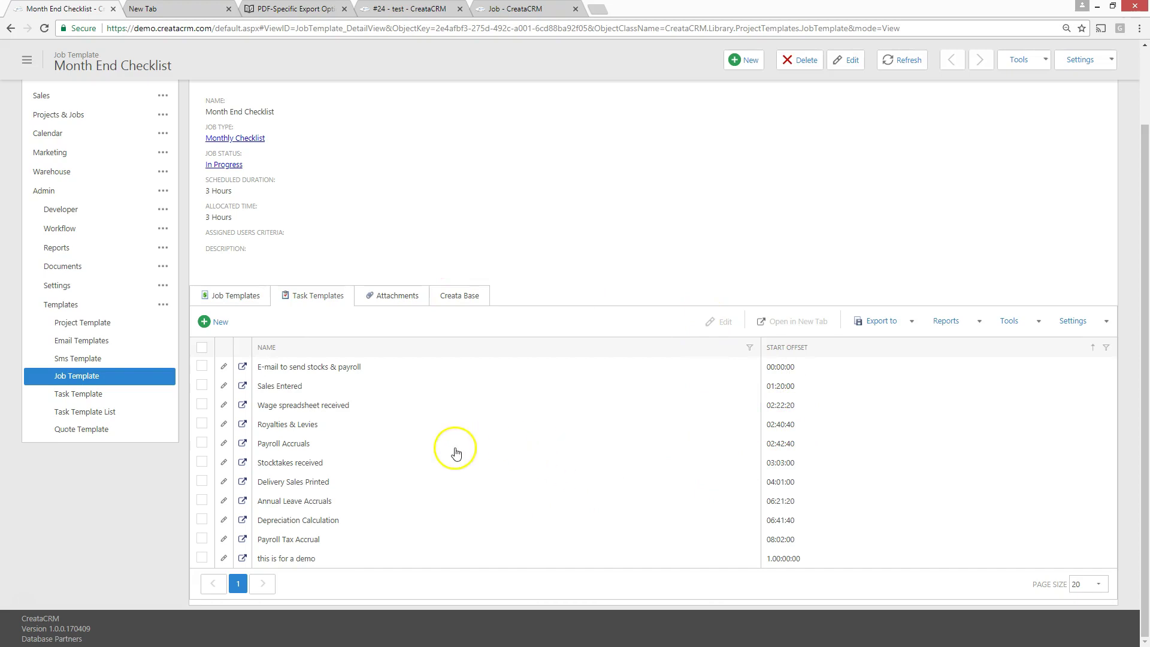
Reopen Month End Checklist to check its actions, then go to the Projects & Jobs overview.
scroll(451, 452, up, 3)
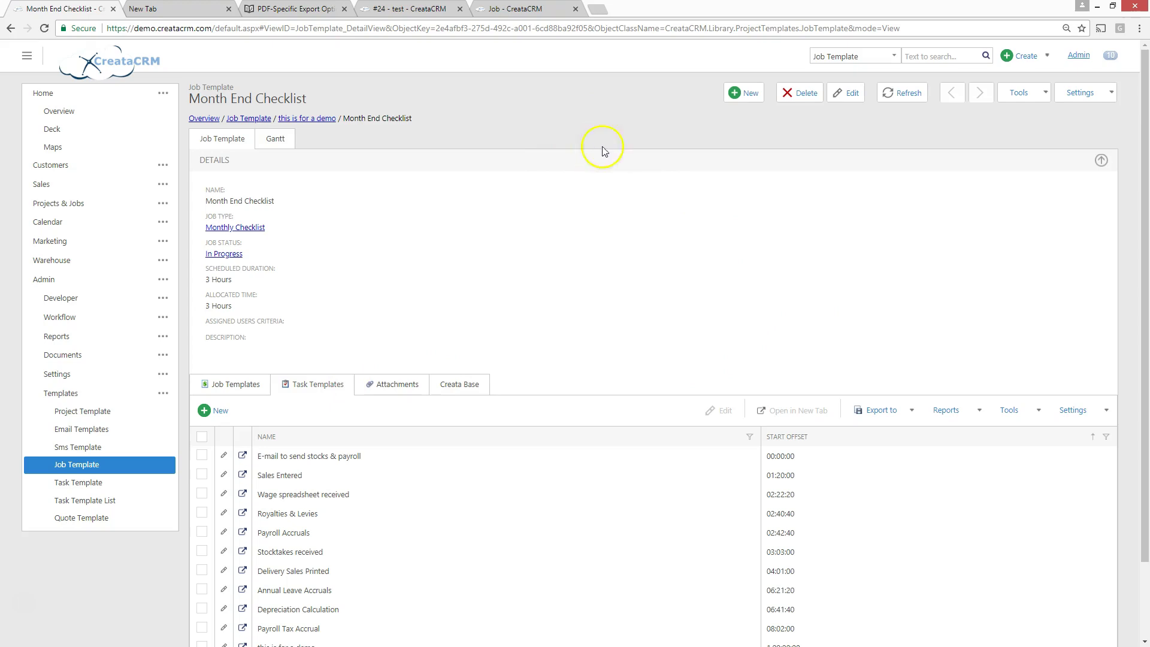
click(76, 467)
click(1041, 95)
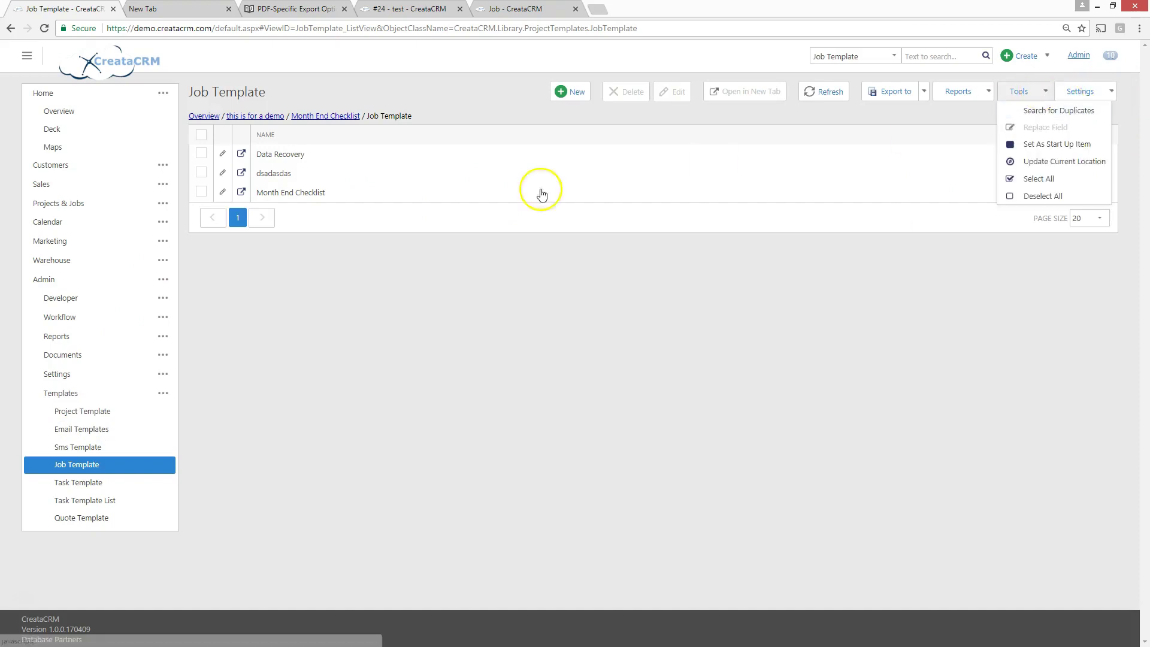
click(293, 192)
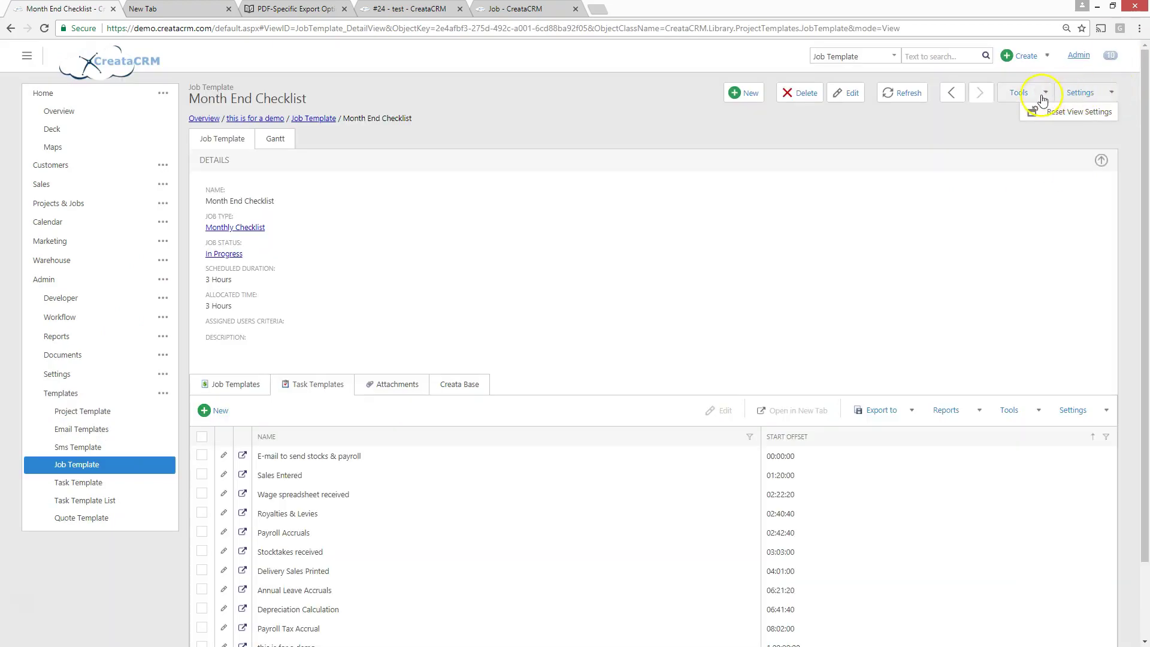
click(1045, 93)
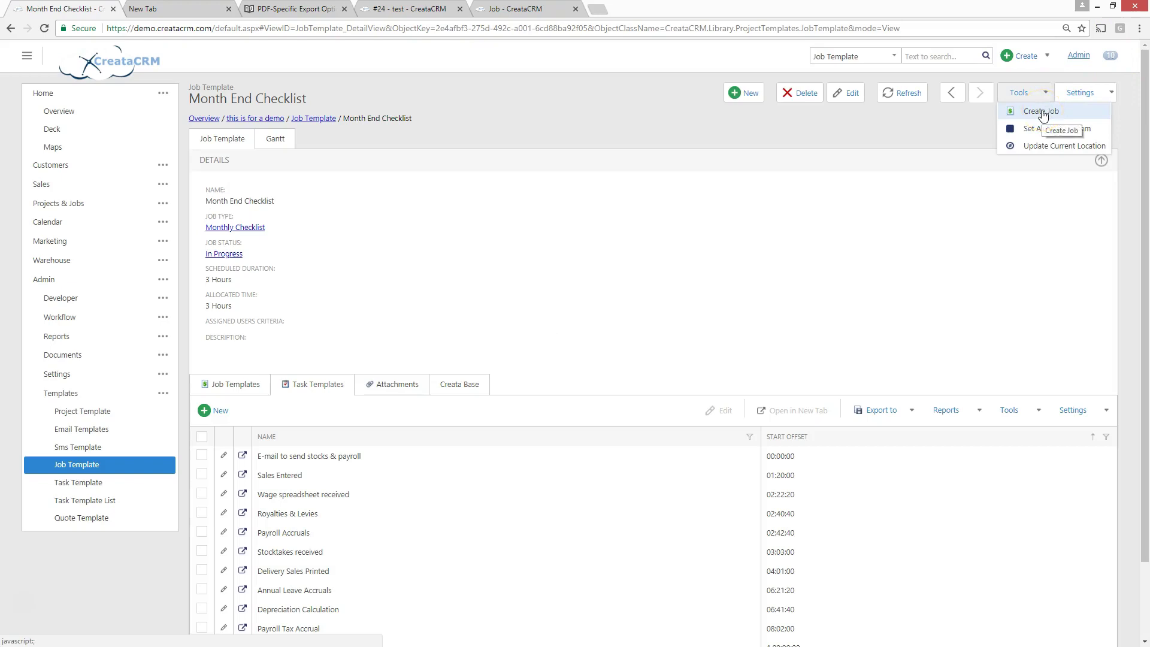
click(153, 94)
click(66, 150)
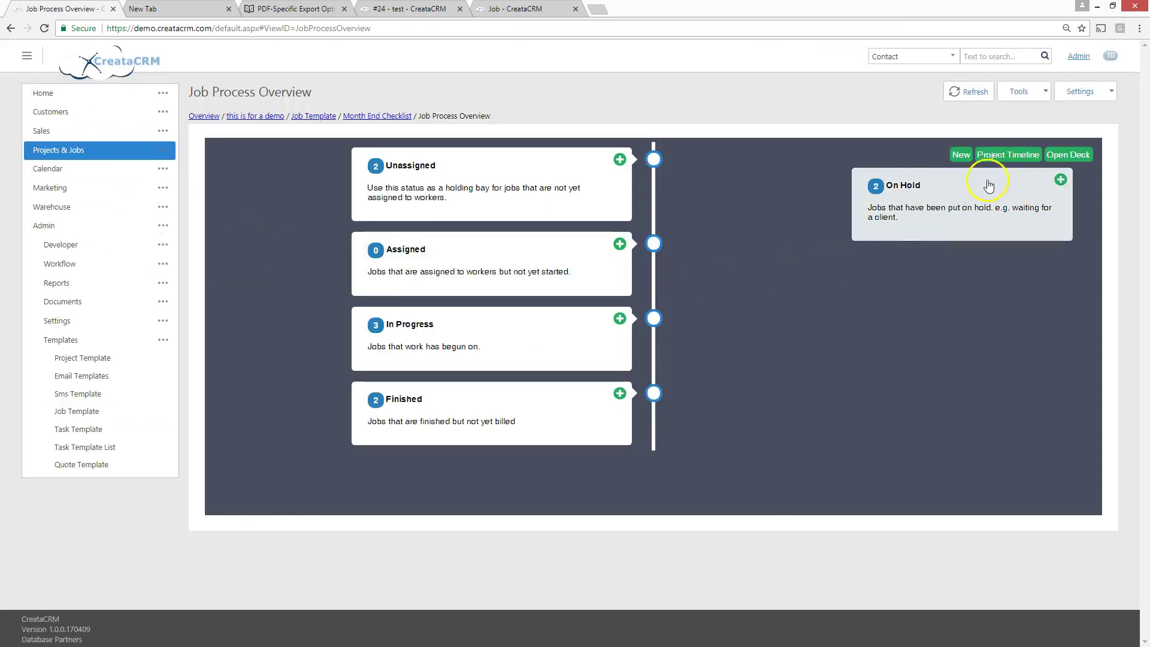
Create job #26 from the Month End Checklist template and save it, keeping it in view.
click(959, 154)
click(572, 276)
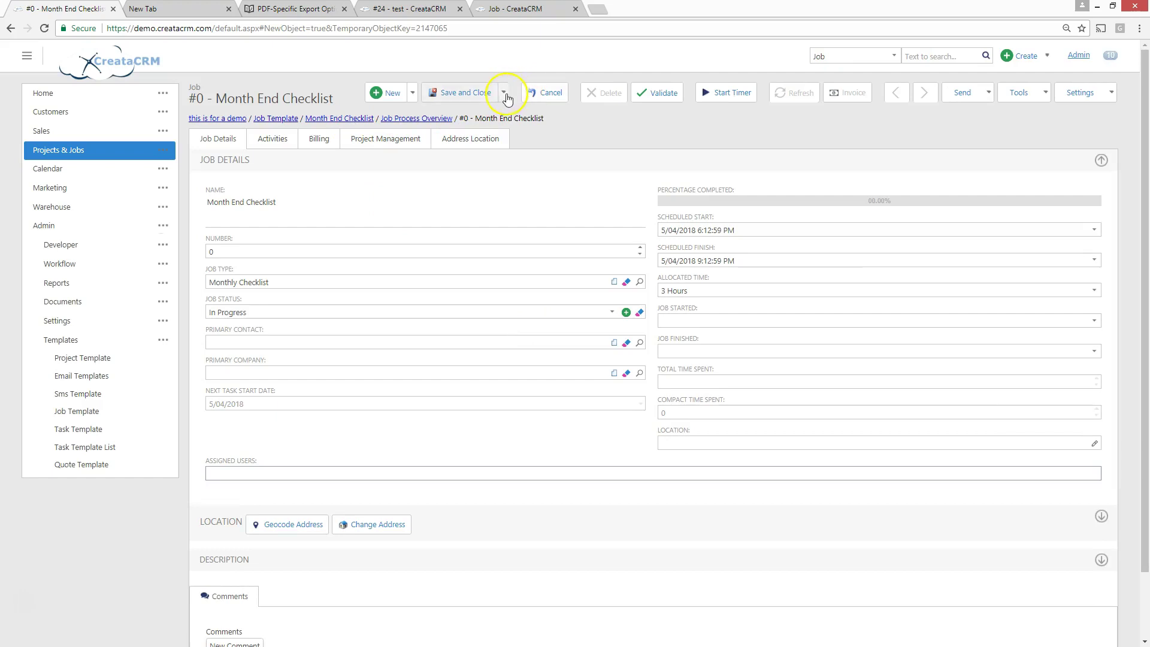
click(504, 93)
click(472, 165)
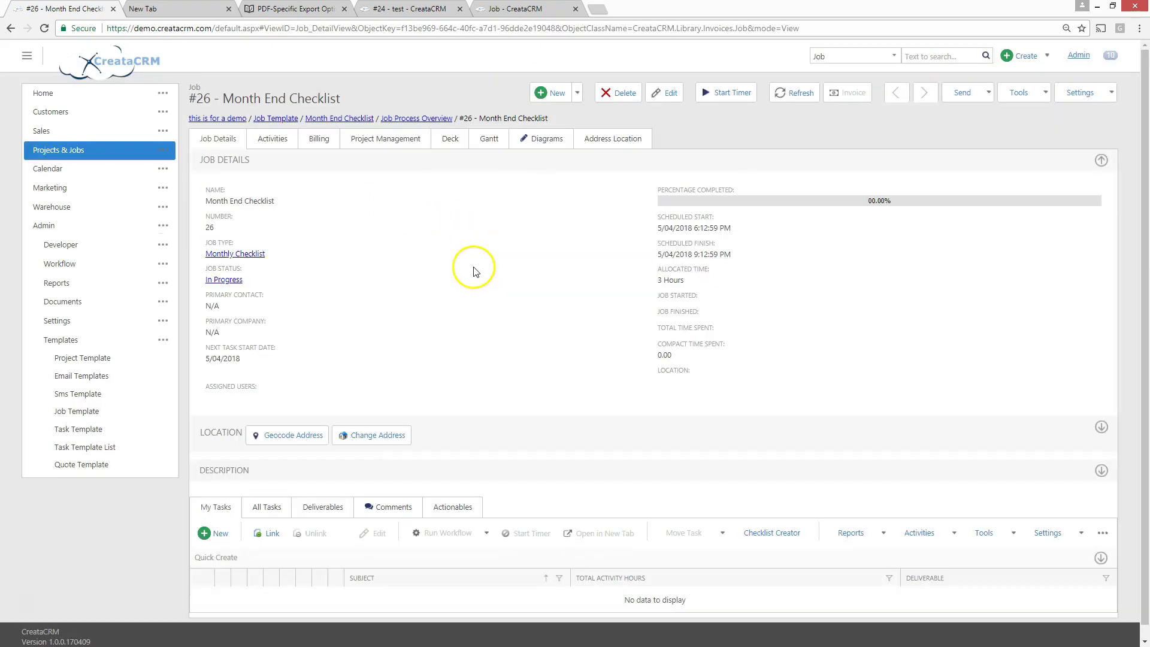
Open the 'this is for a demo' task from the job's eleven-task list.
click(268, 507)
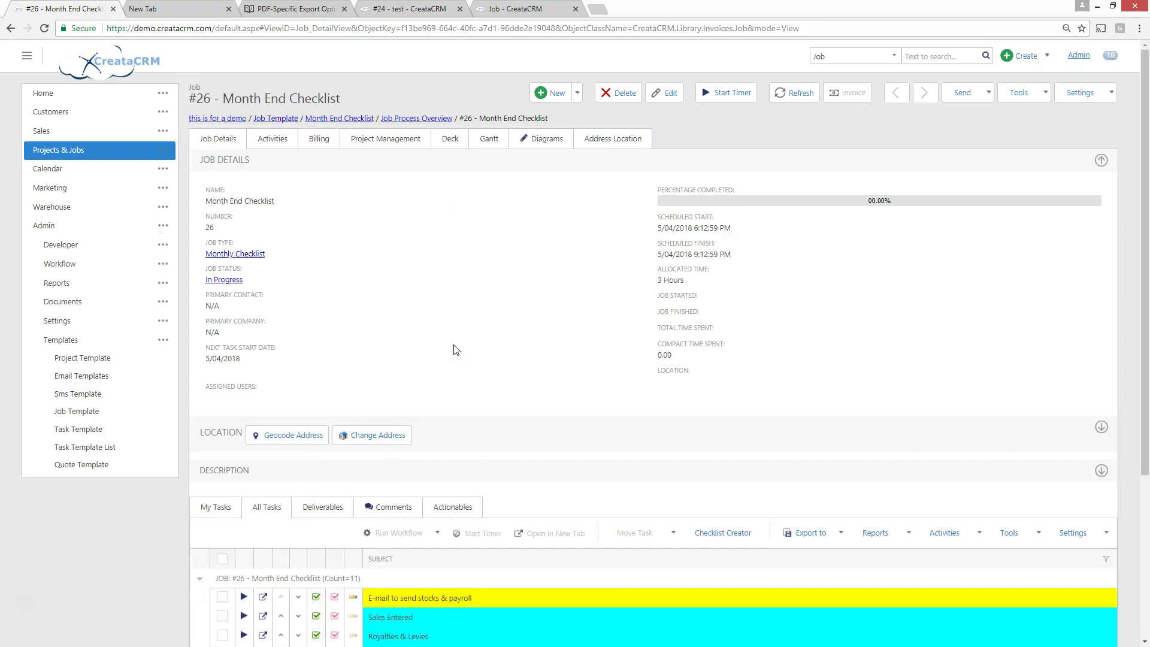
scroll(455, 350, down, 4)
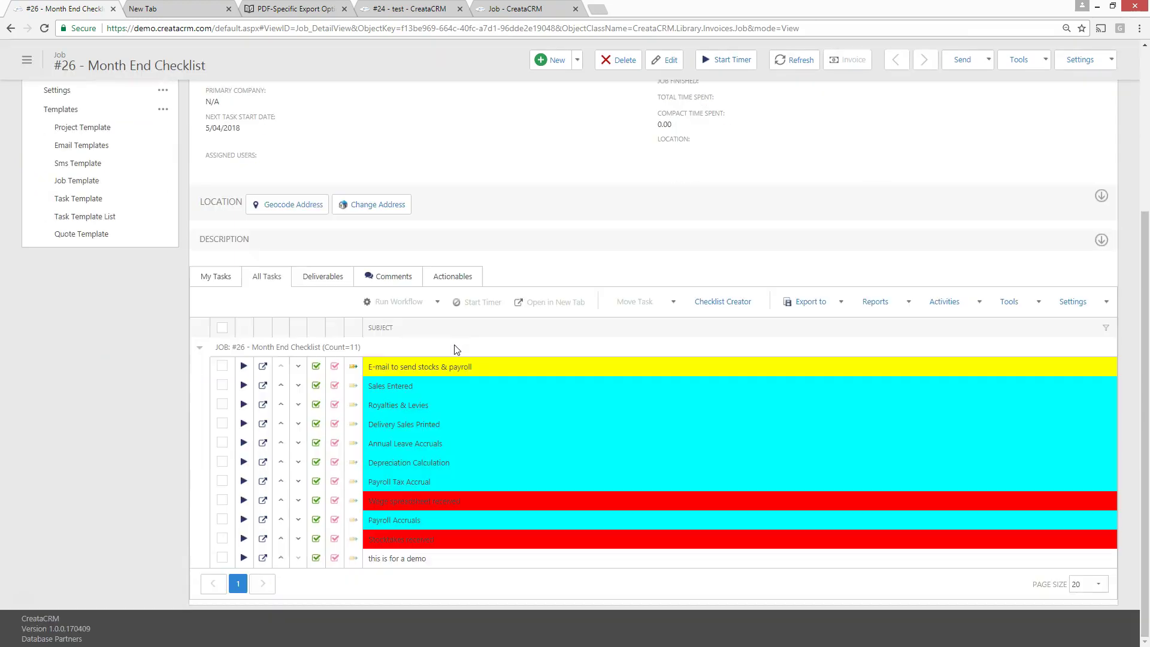
click(385, 560)
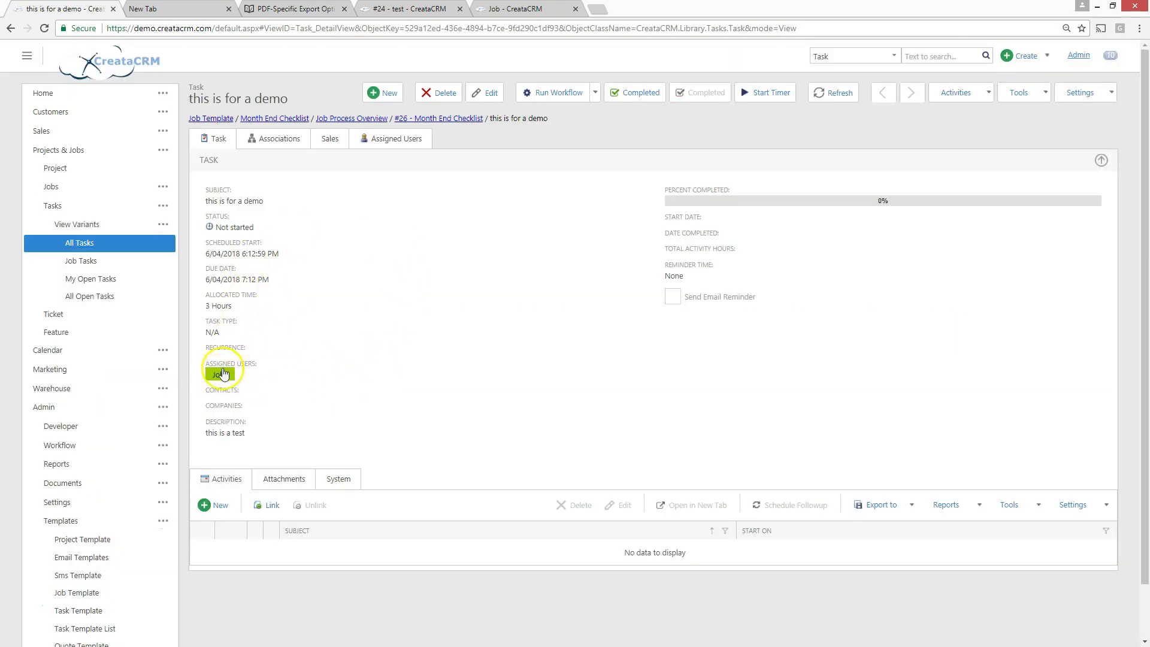
drag(198, 302, 226, 308)
click(311, 275)
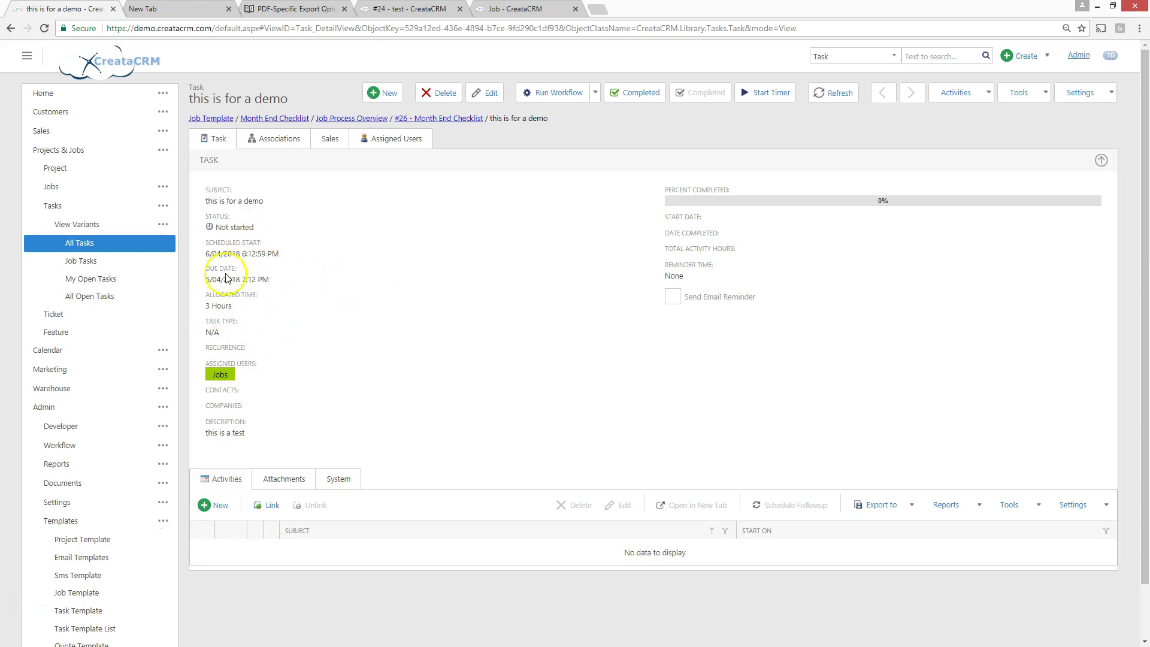